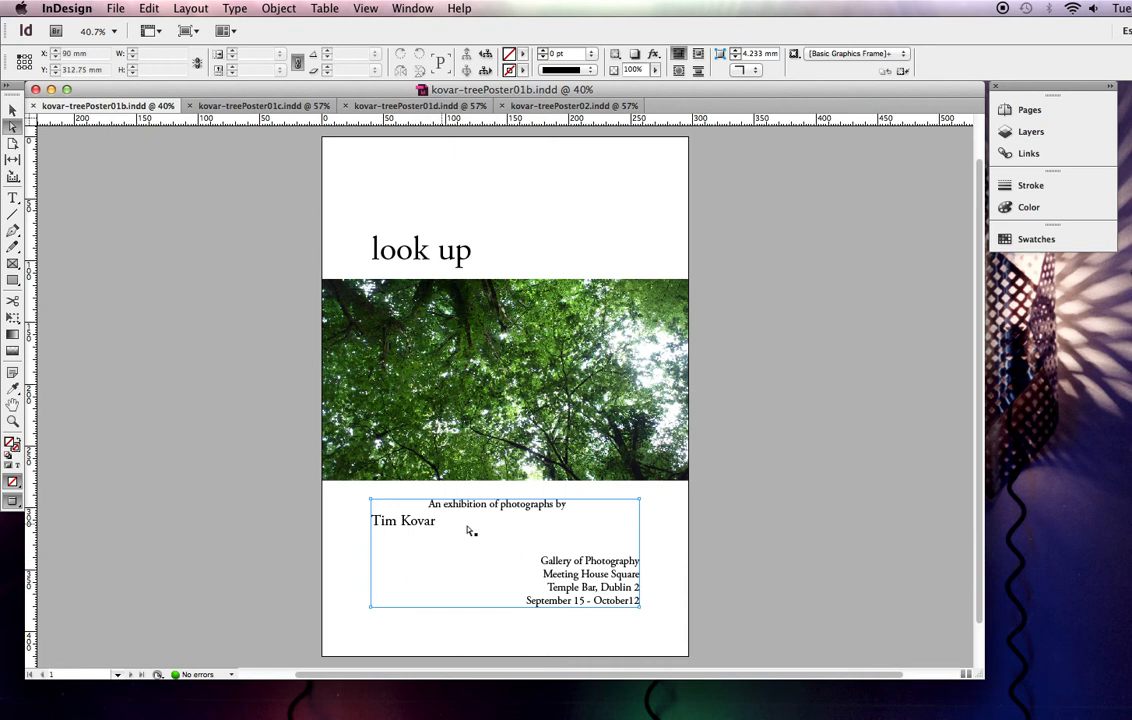
Show the guides and frame edges of the portrait poster and examine its photo and text frames.
click(508, 545)
click(167, 498)
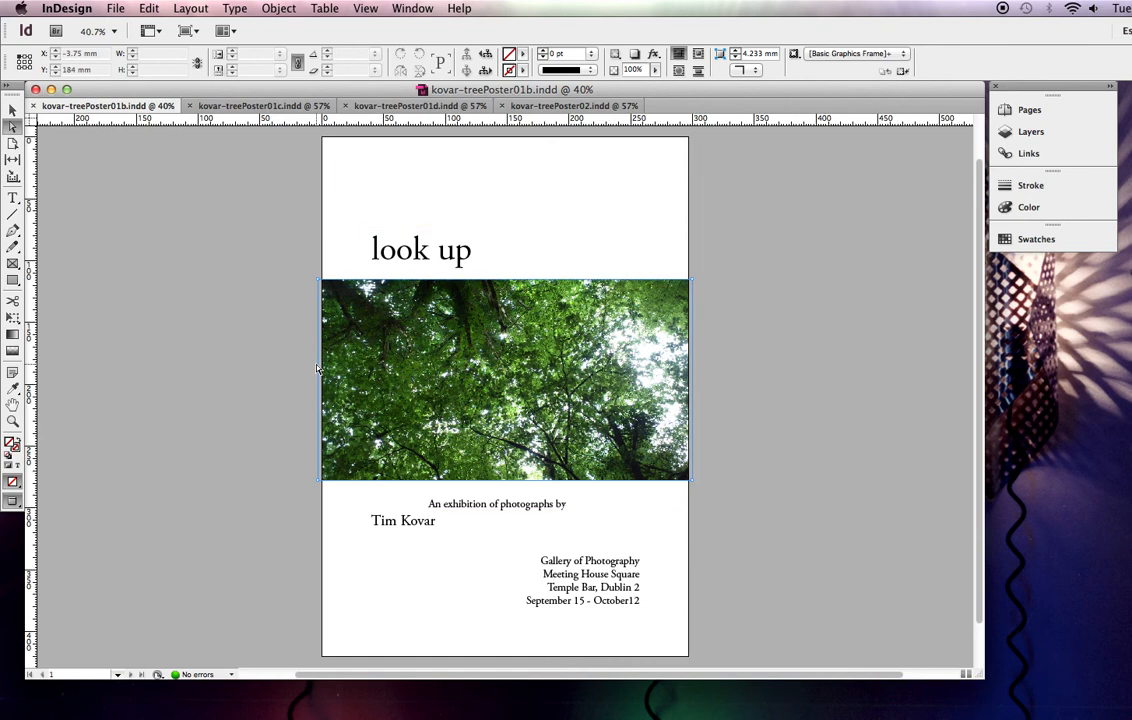
drag(15, 508, 55, 504)
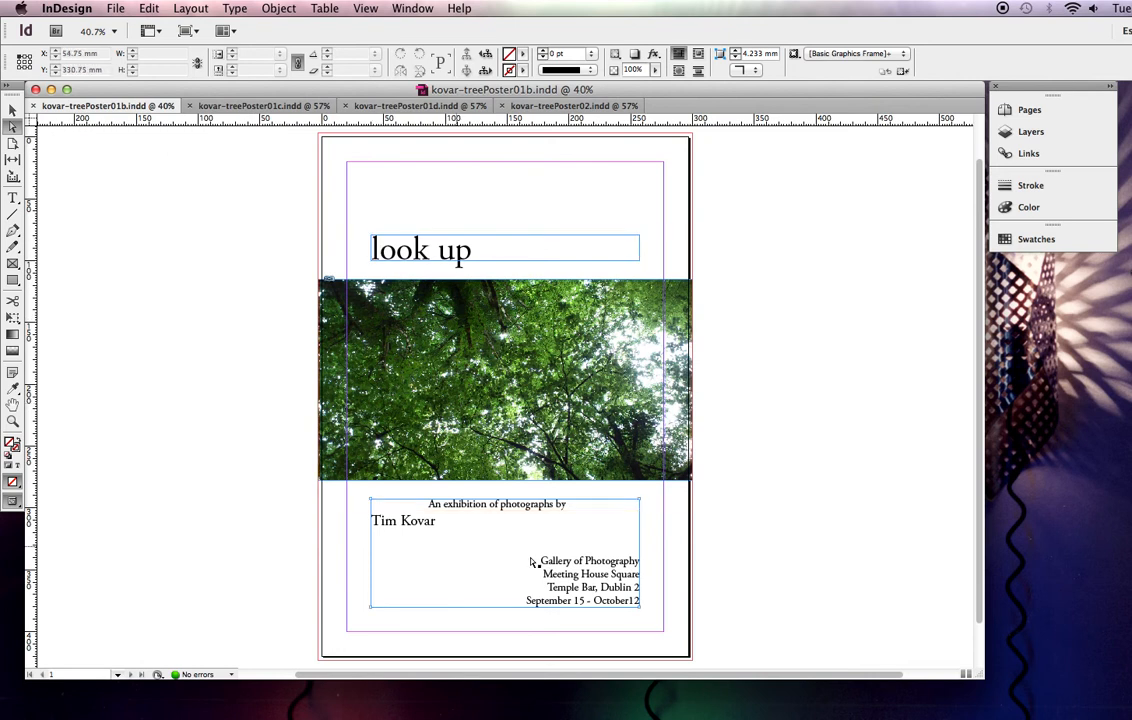
click(494, 512)
click(215, 399)
Switch to the landscape treePoster01c document and select its title frame, then the exhibition details frame.
click(226, 106)
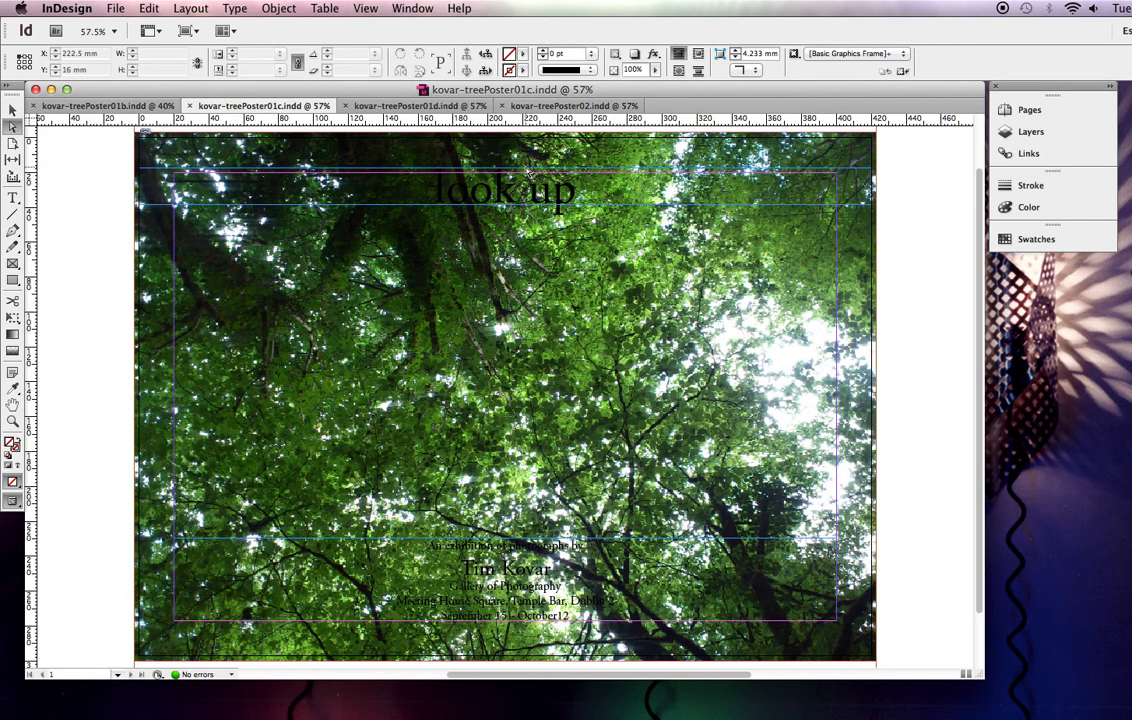
click(535, 197)
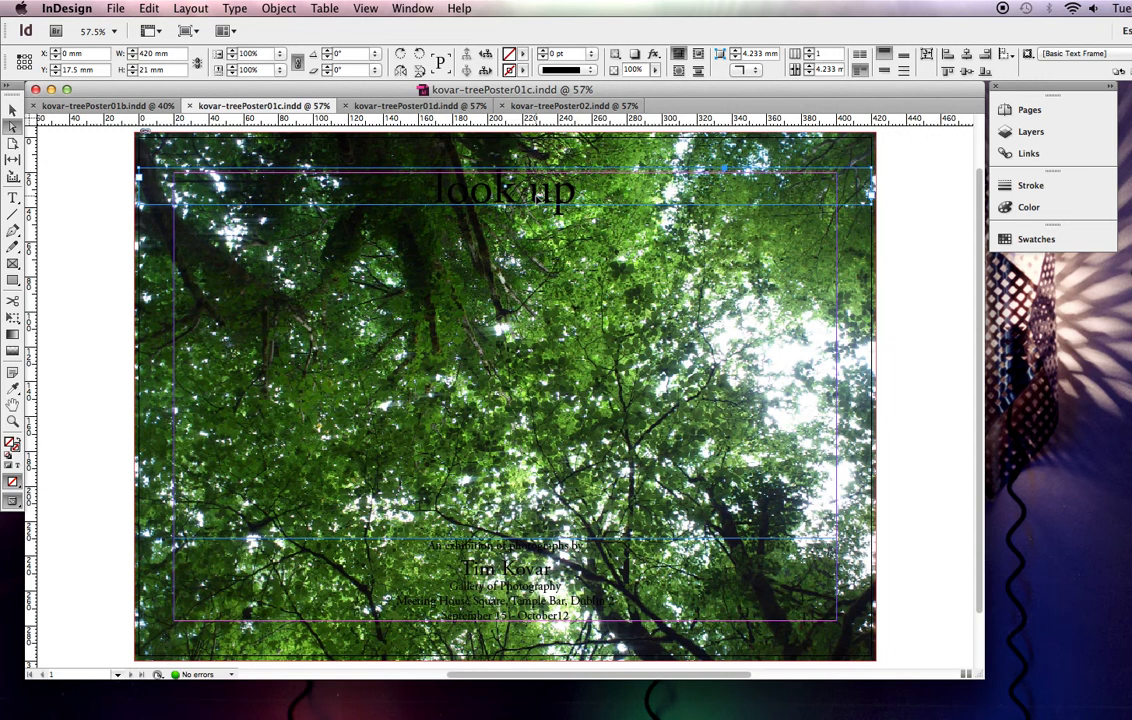
click(492, 552)
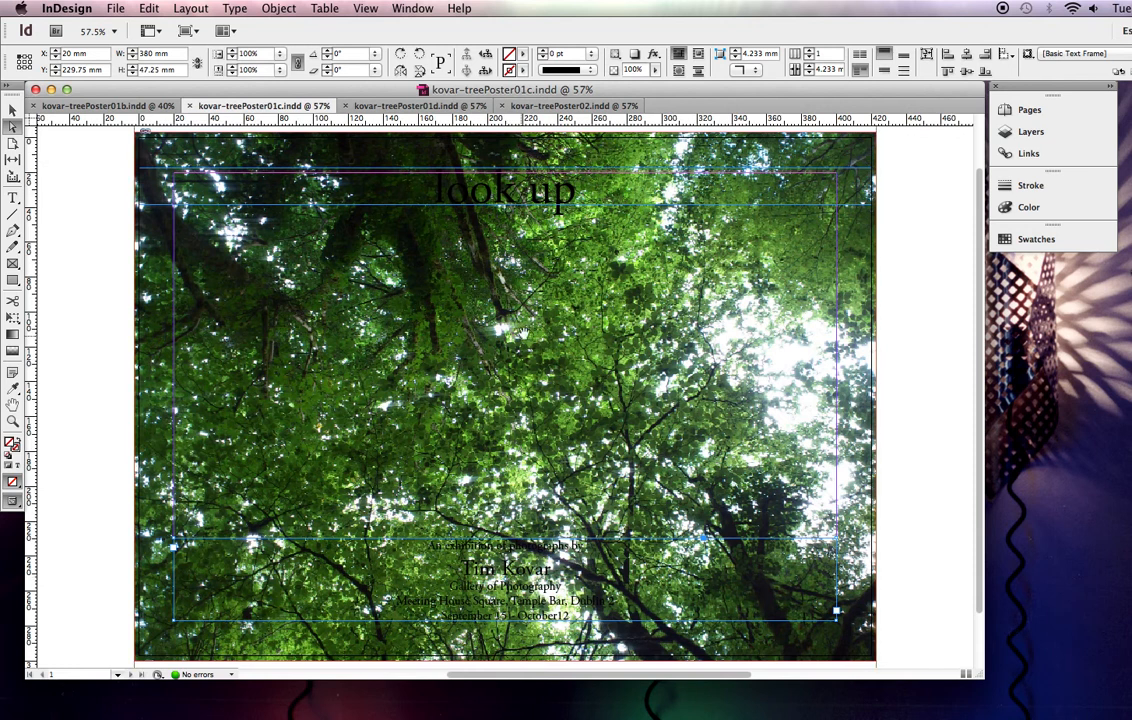
Fill the "look up" title text with the magenta swatch C=0 M=100 Y=0 K=0.
click(13, 199)
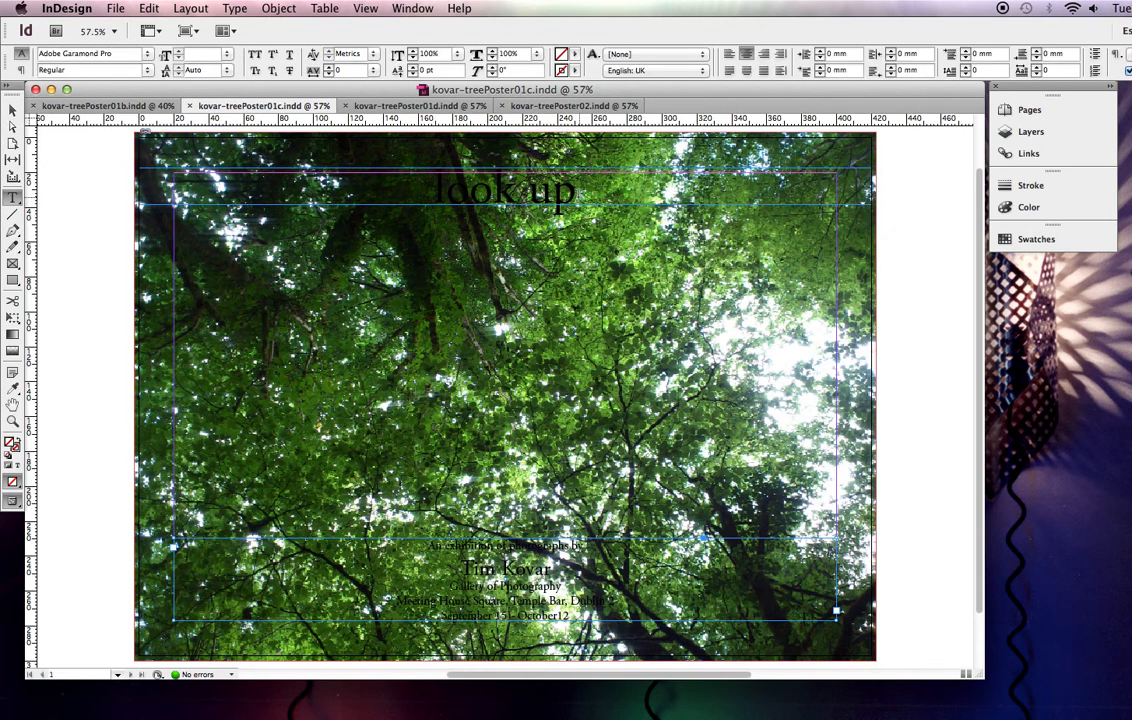
drag(578, 192, 425, 185)
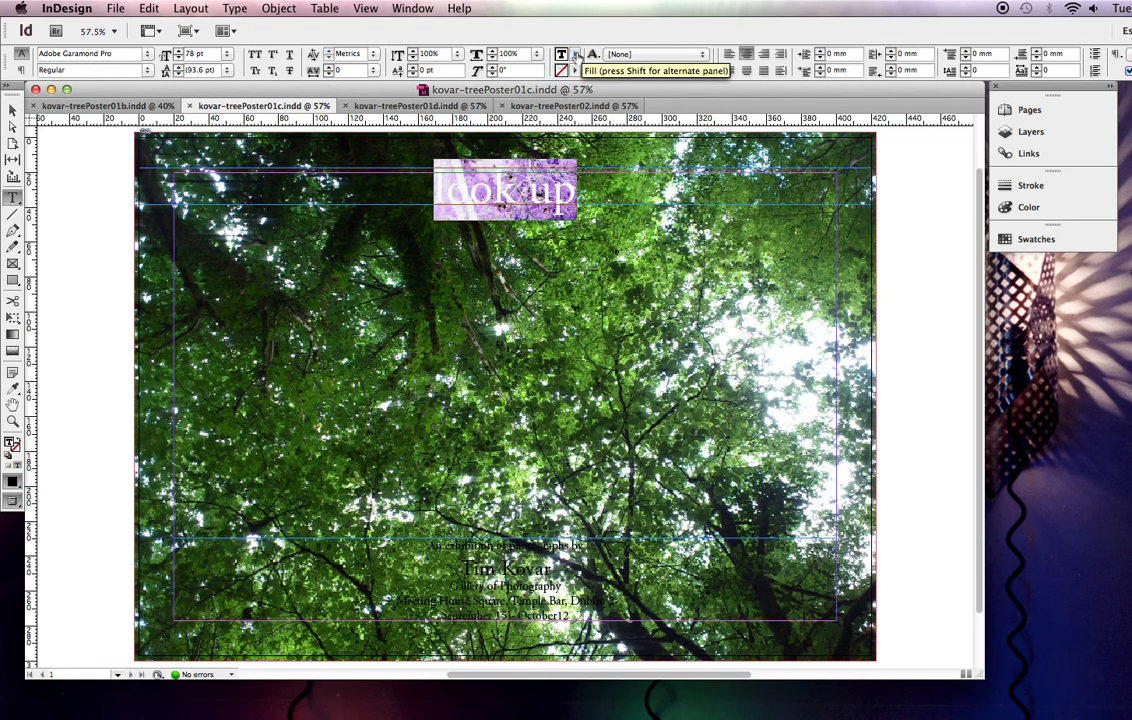
click(576, 55)
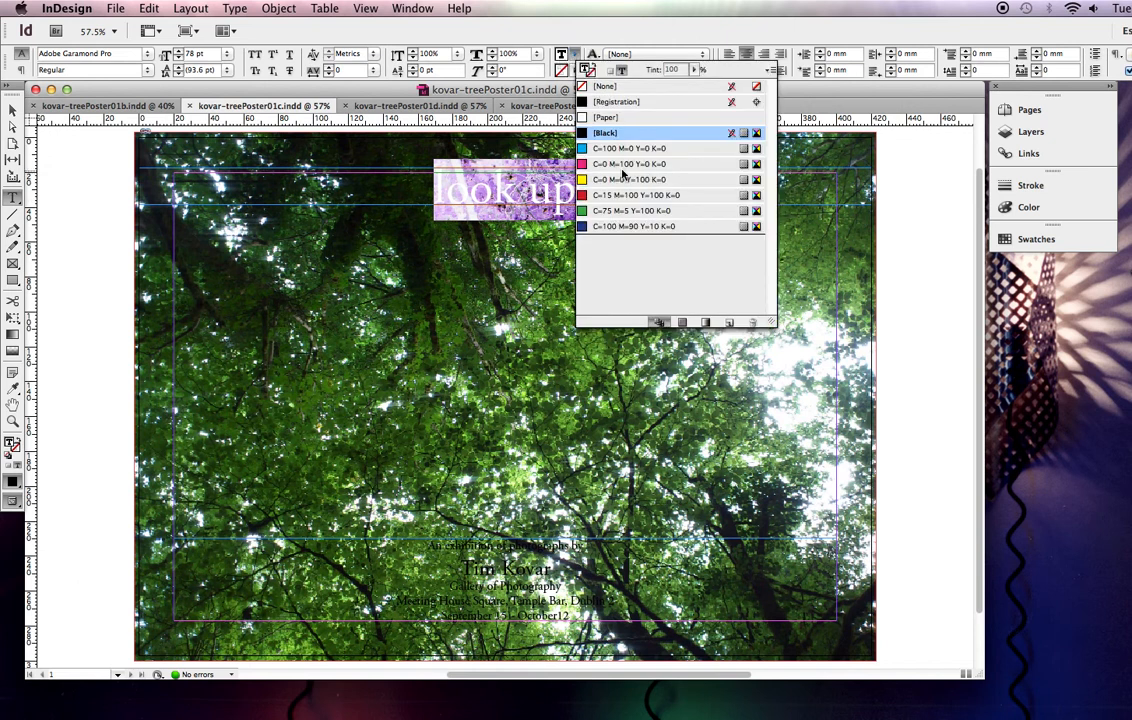
click(621, 165)
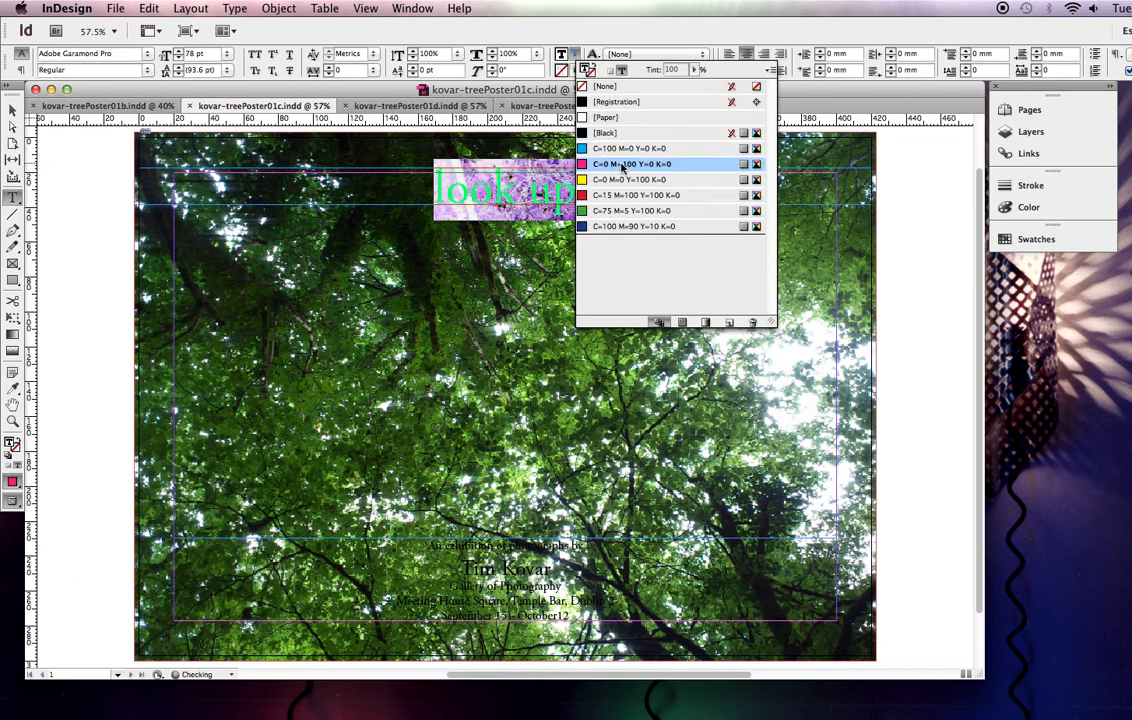
click(60, 170)
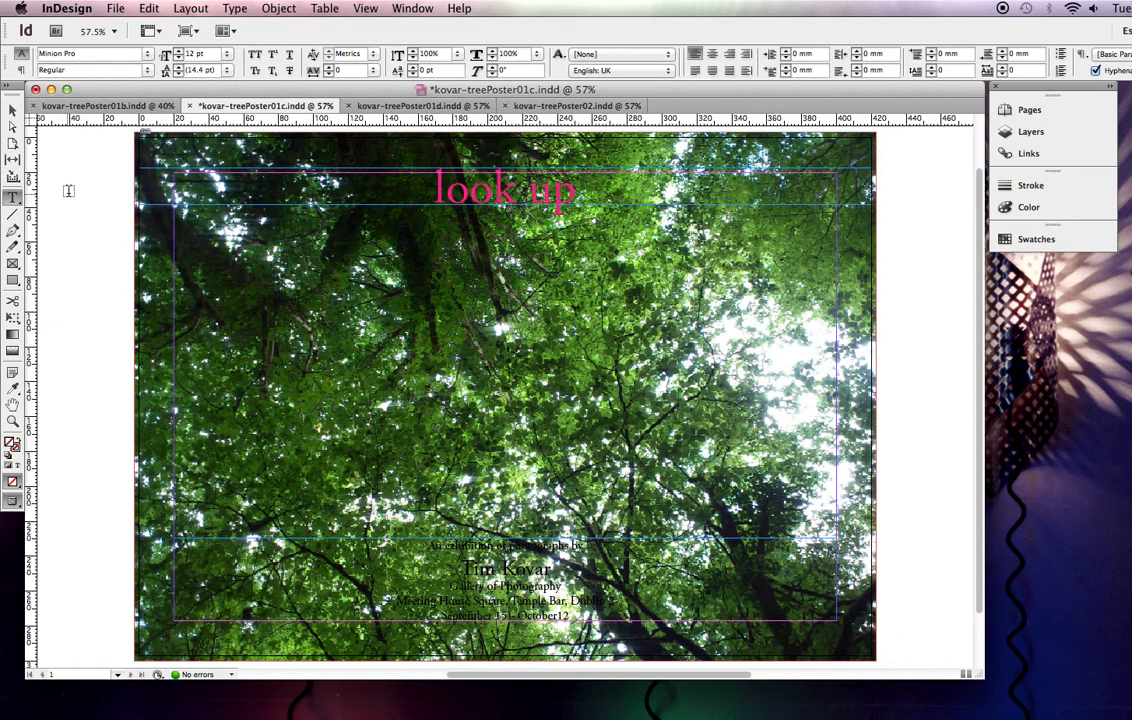
Preview the poster without guides and frame edges, and fill the "look up" title text with the [Paper] swatch.
click(13, 109)
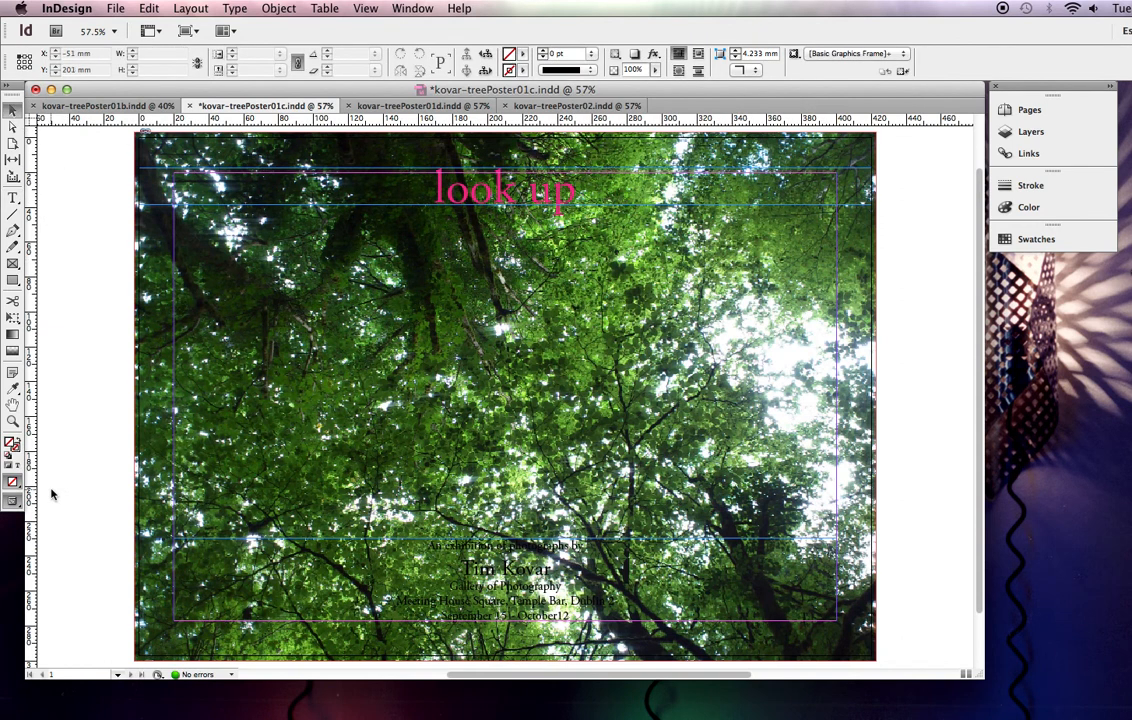
key(w)
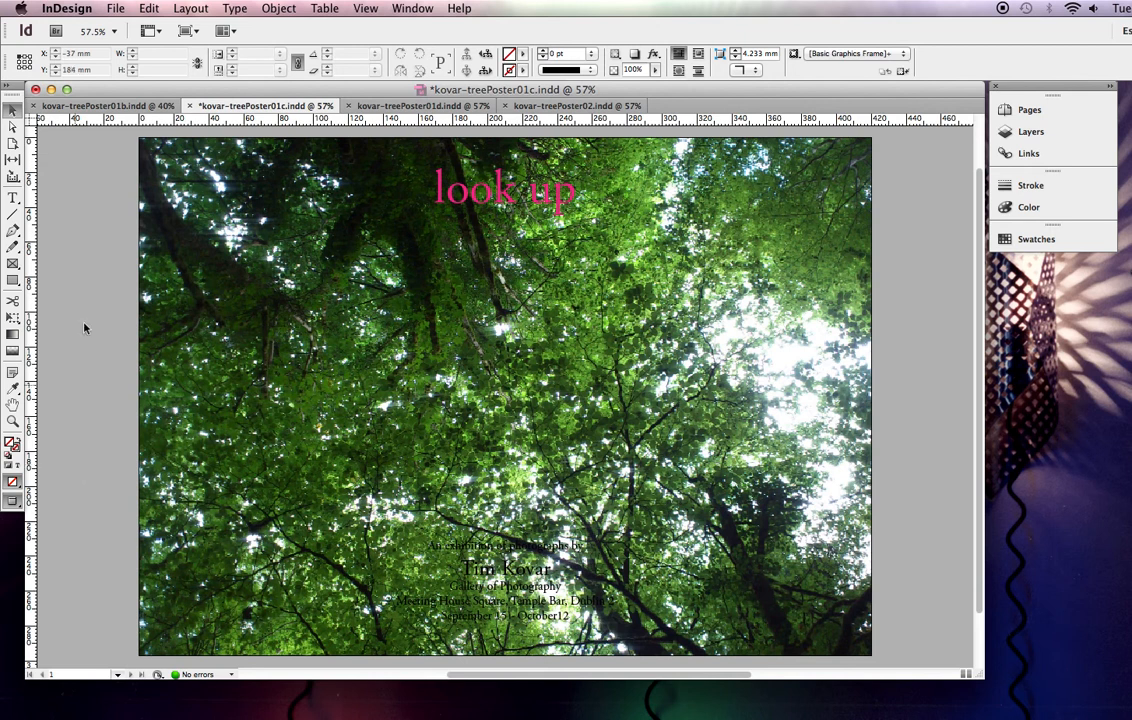
click(13, 197)
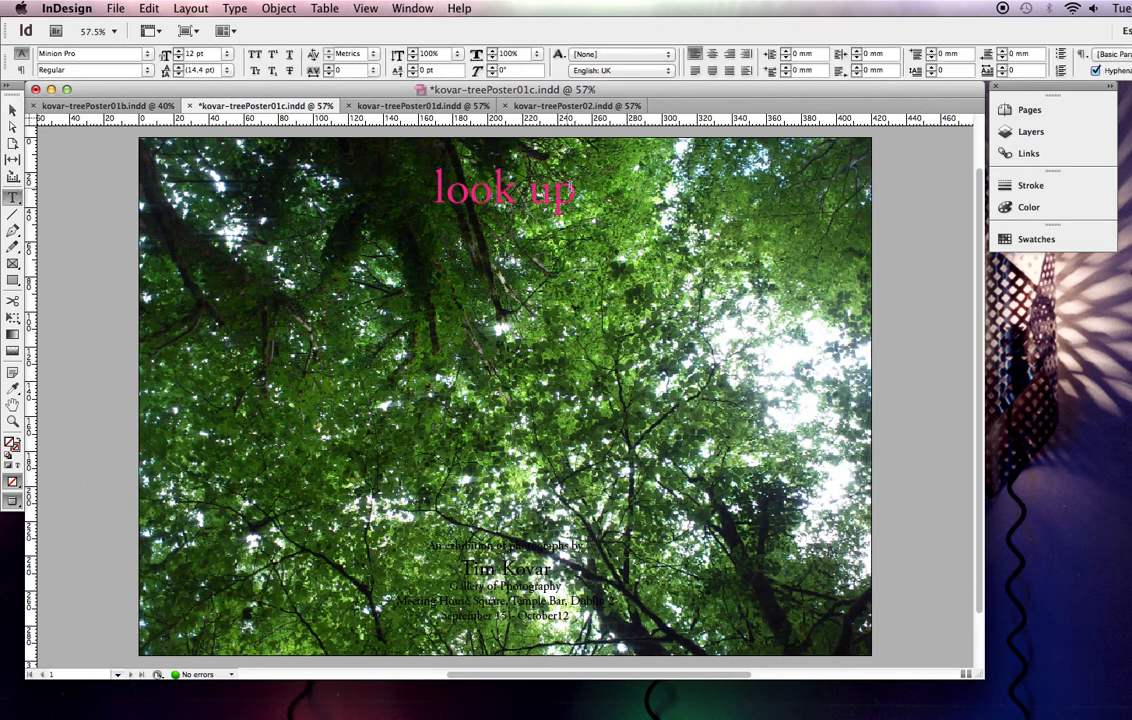
drag(576, 190, 433, 192)
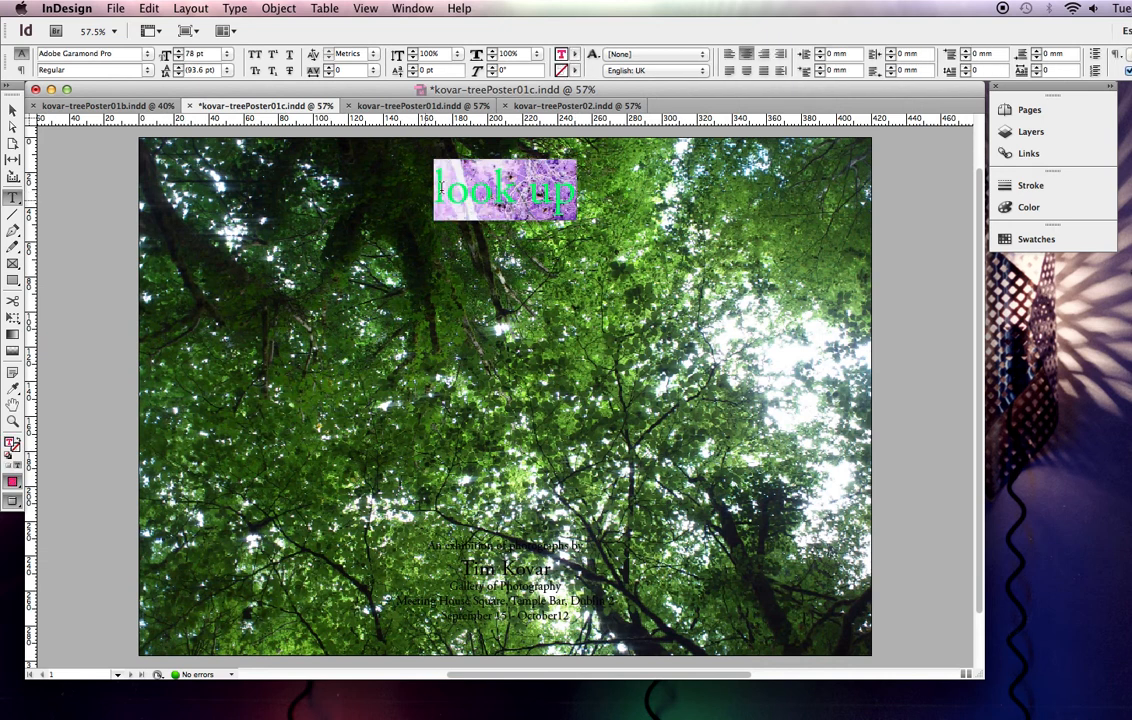
click(575, 55)
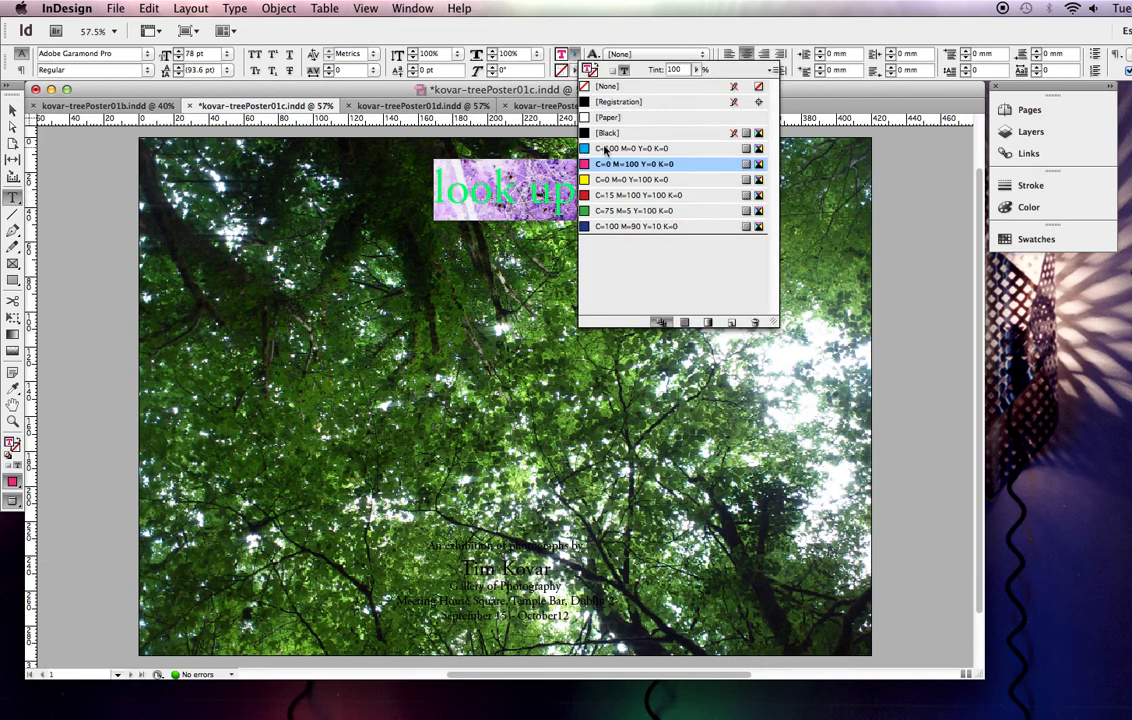
click(607, 118)
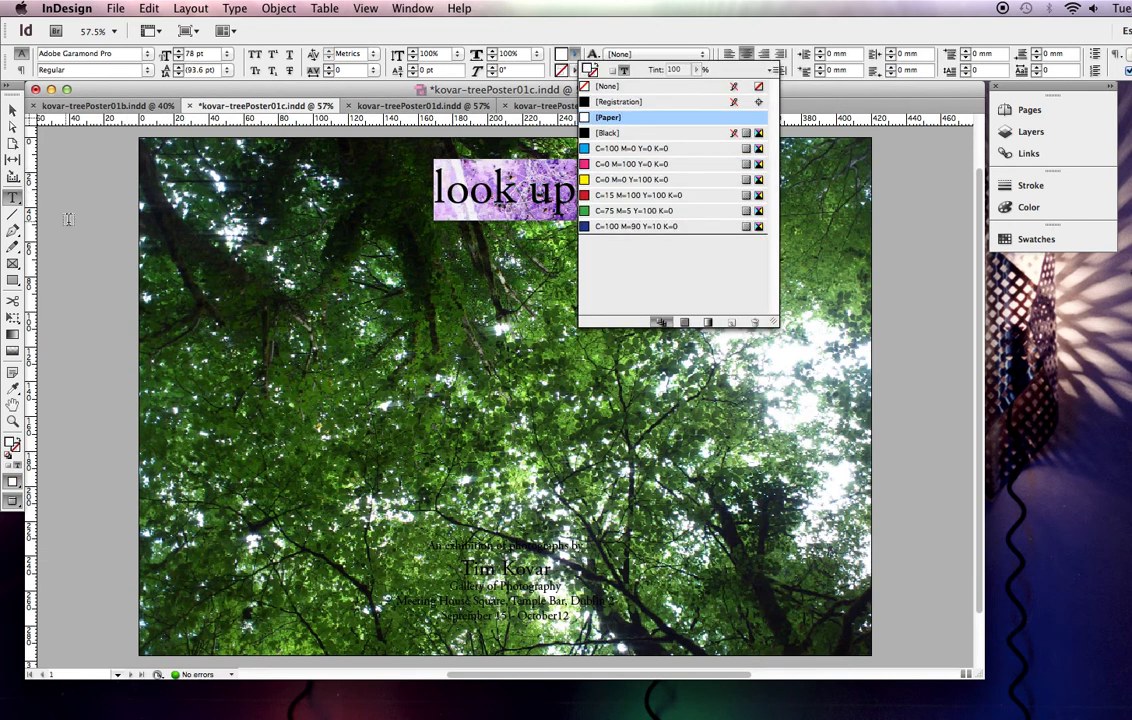
click(12, 108)
click(76, 208)
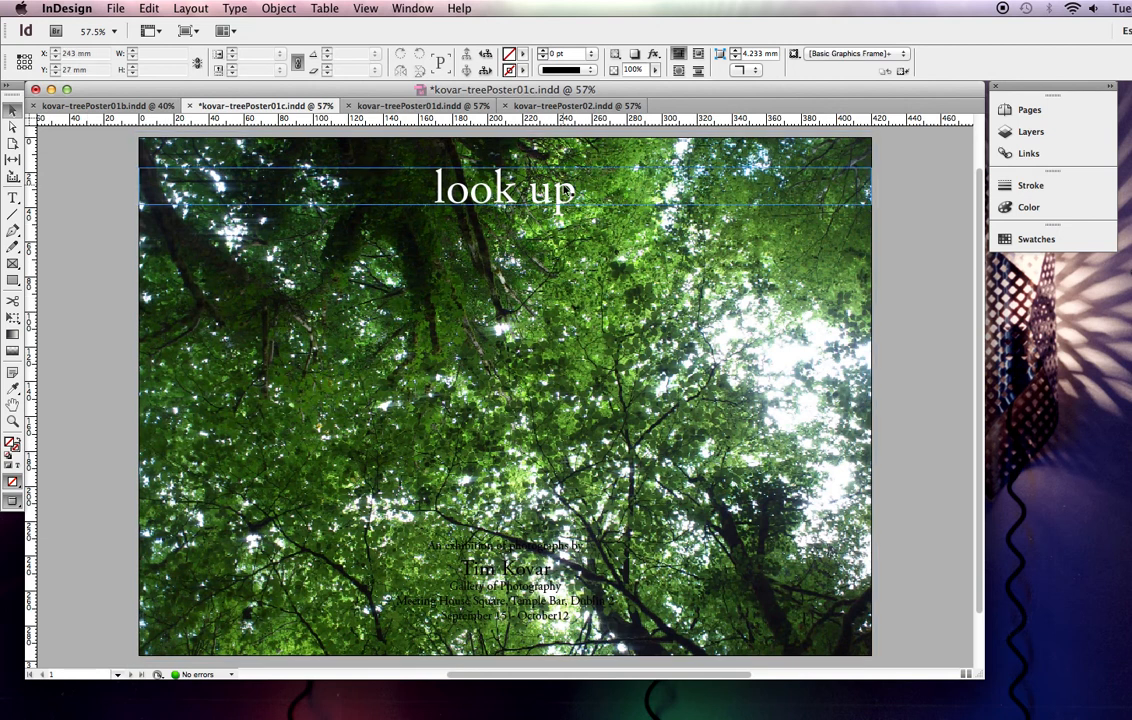
Set the "look up" title text to the Bold style of Adobe Garamond Pro.
double_click(567, 187)
drag(580, 192, 385, 170)
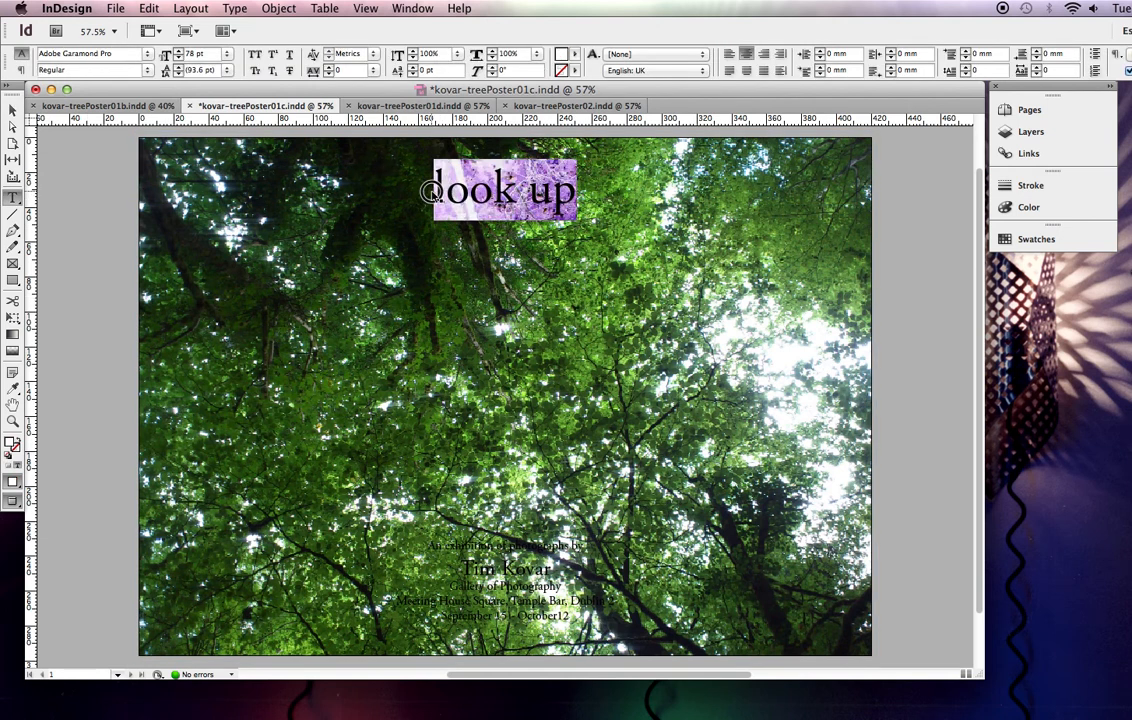
click(147, 70)
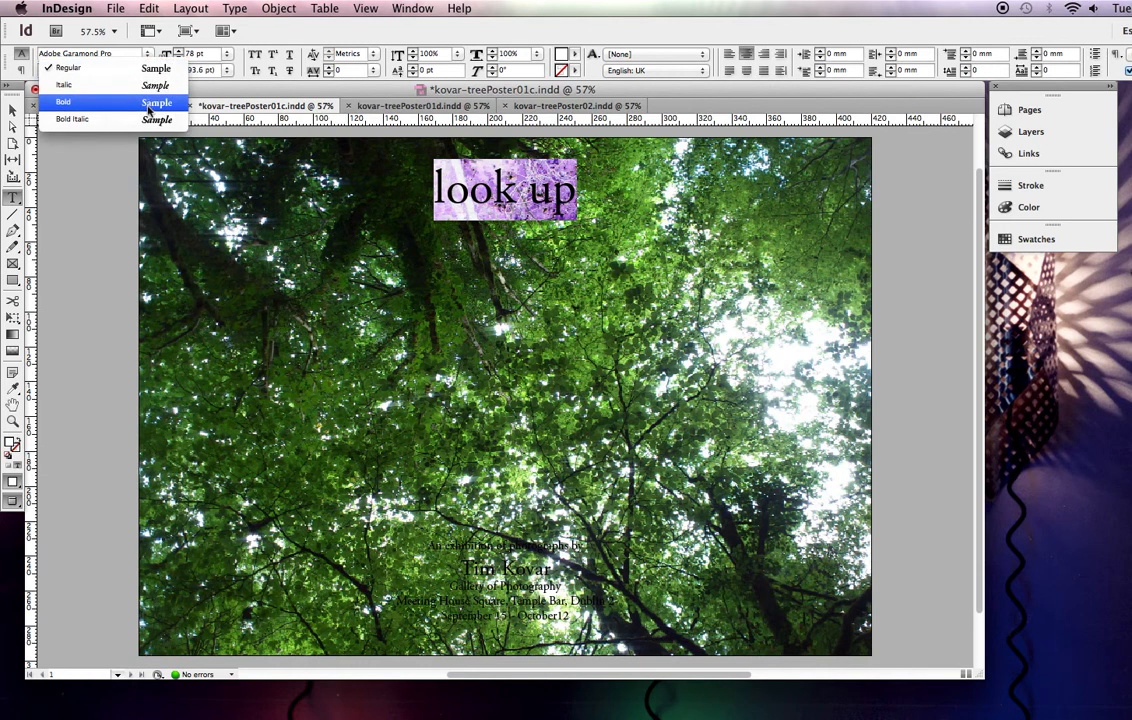
click(150, 104)
click(12, 108)
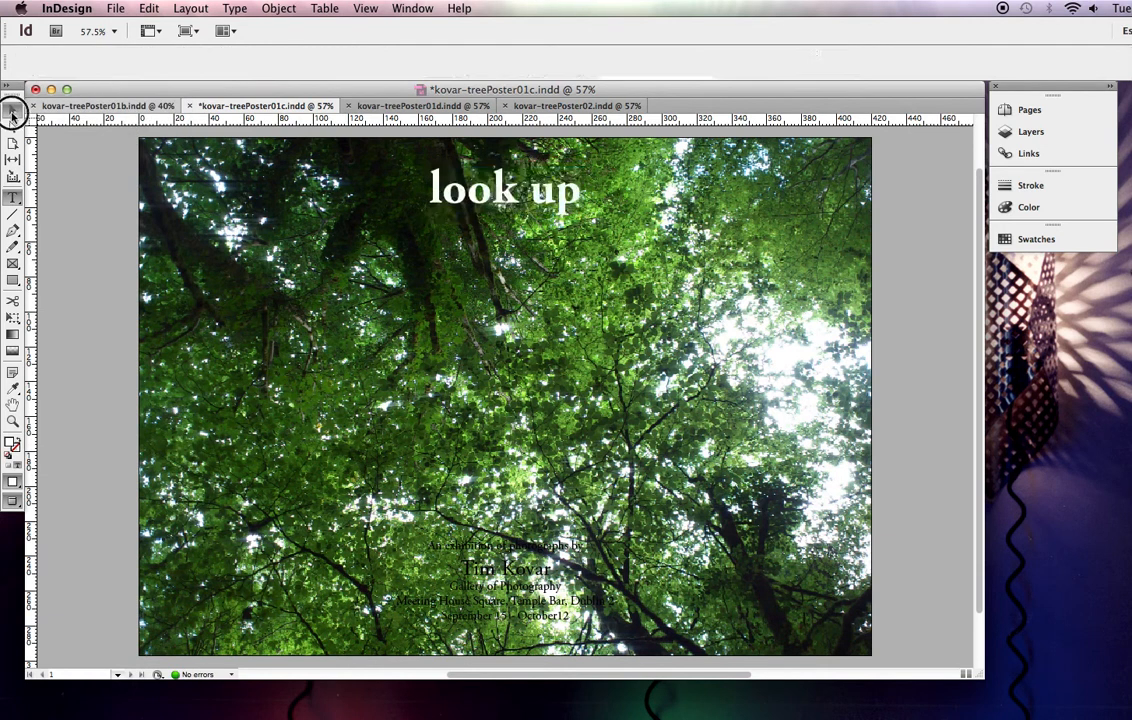
click(50, 178)
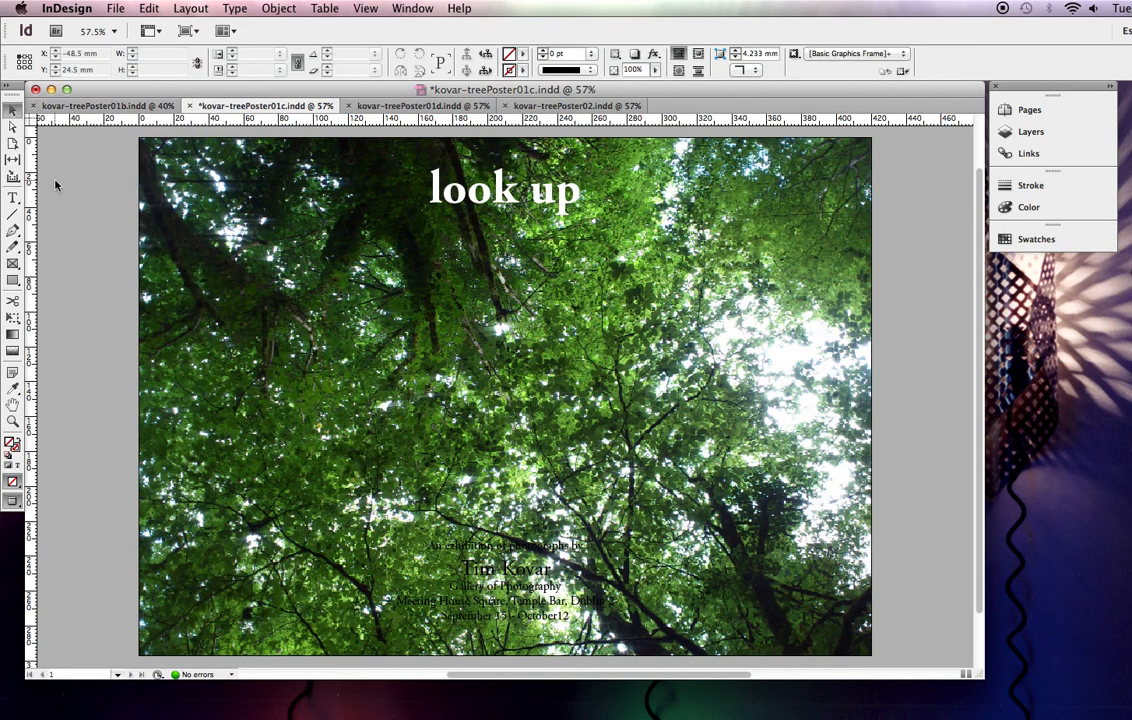
Set the "look up" title text to the Italic style and deselect it to judge its legibility over the photo.
double_click(571, 190)
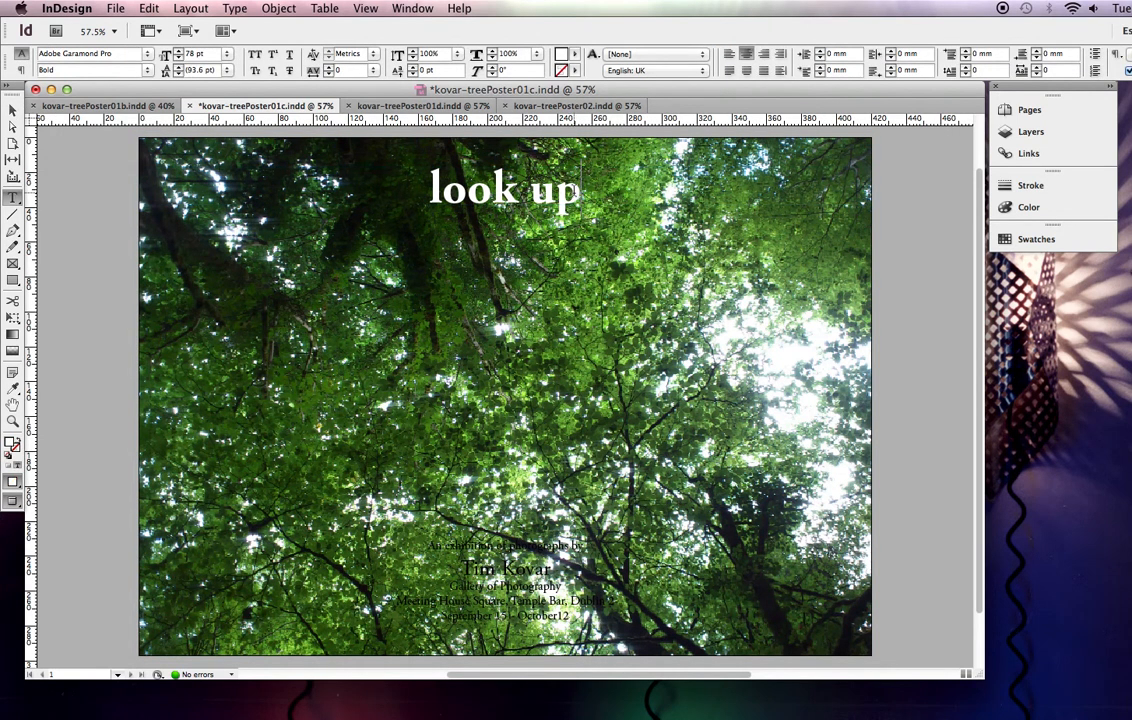
drag(580, 190, 424, 198)
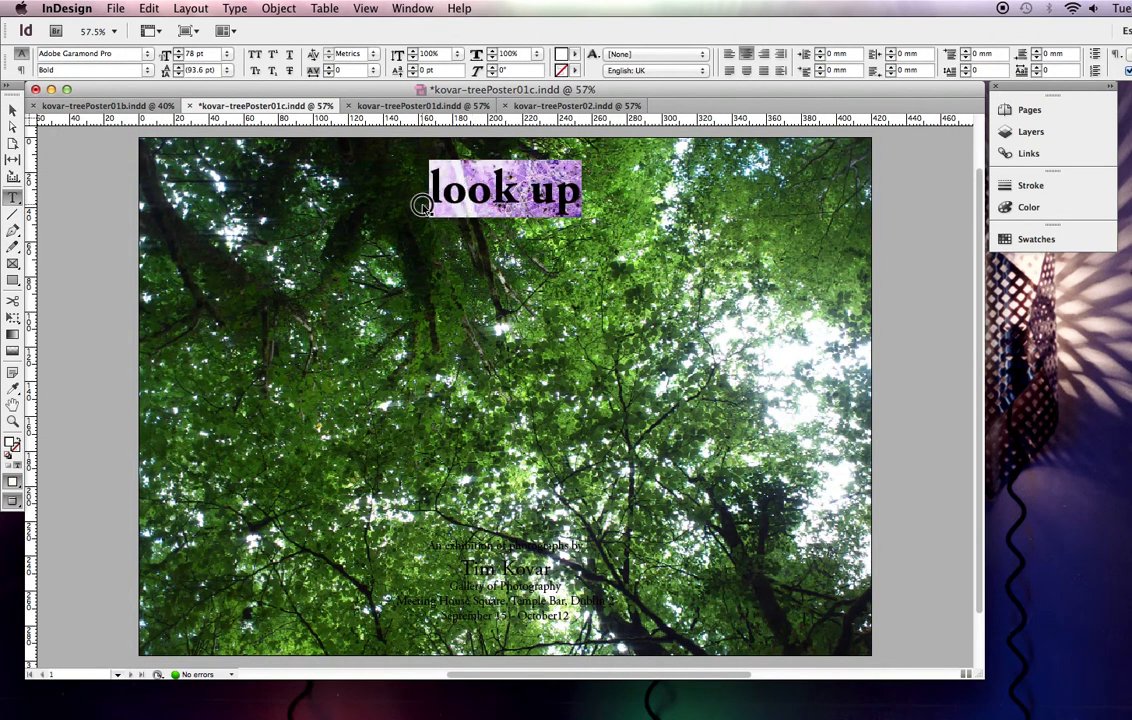
click(146, 69)
click(140, 51)
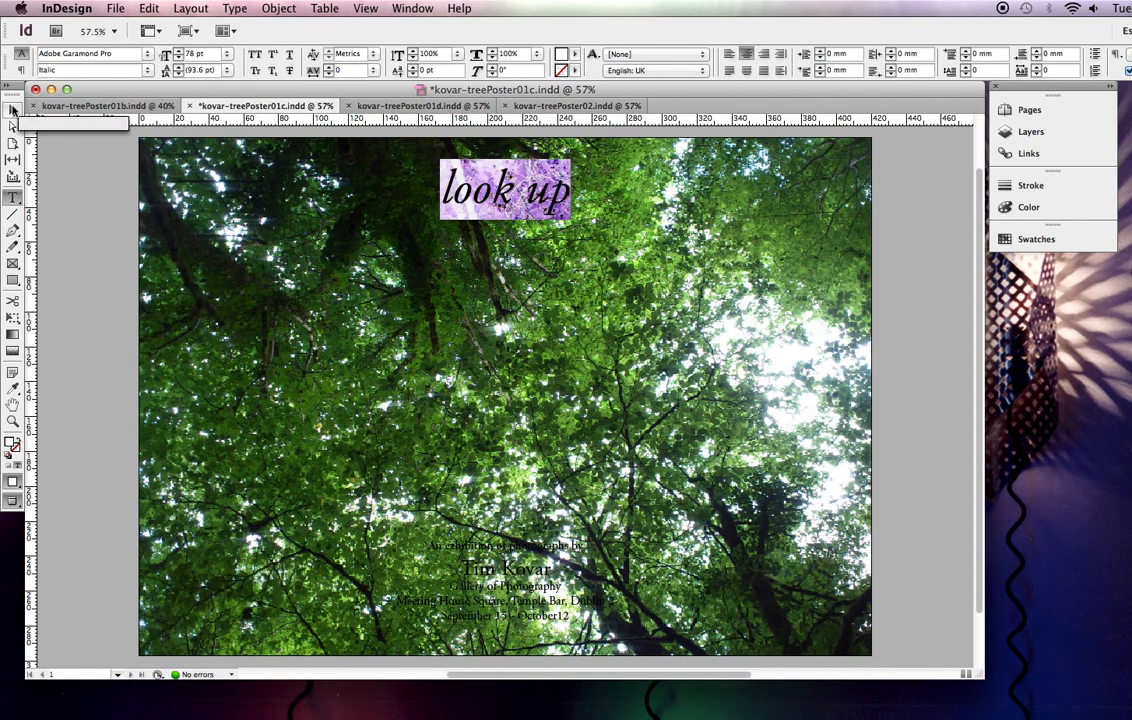
click(12, 109)
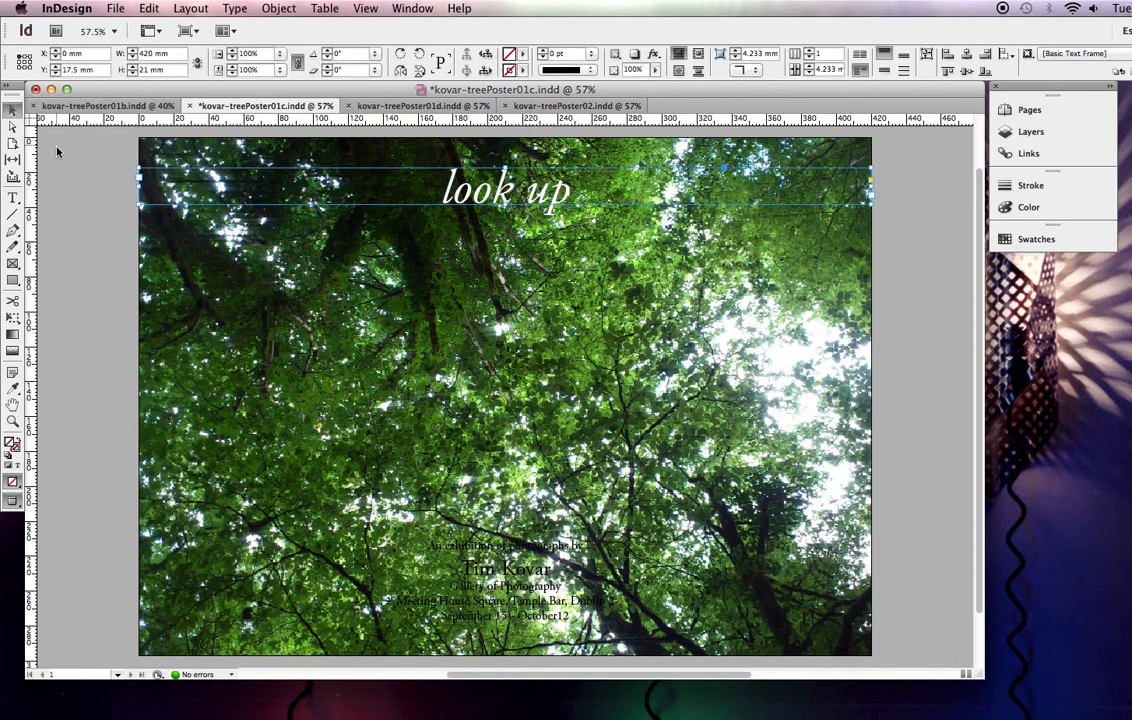
click(420, 194)
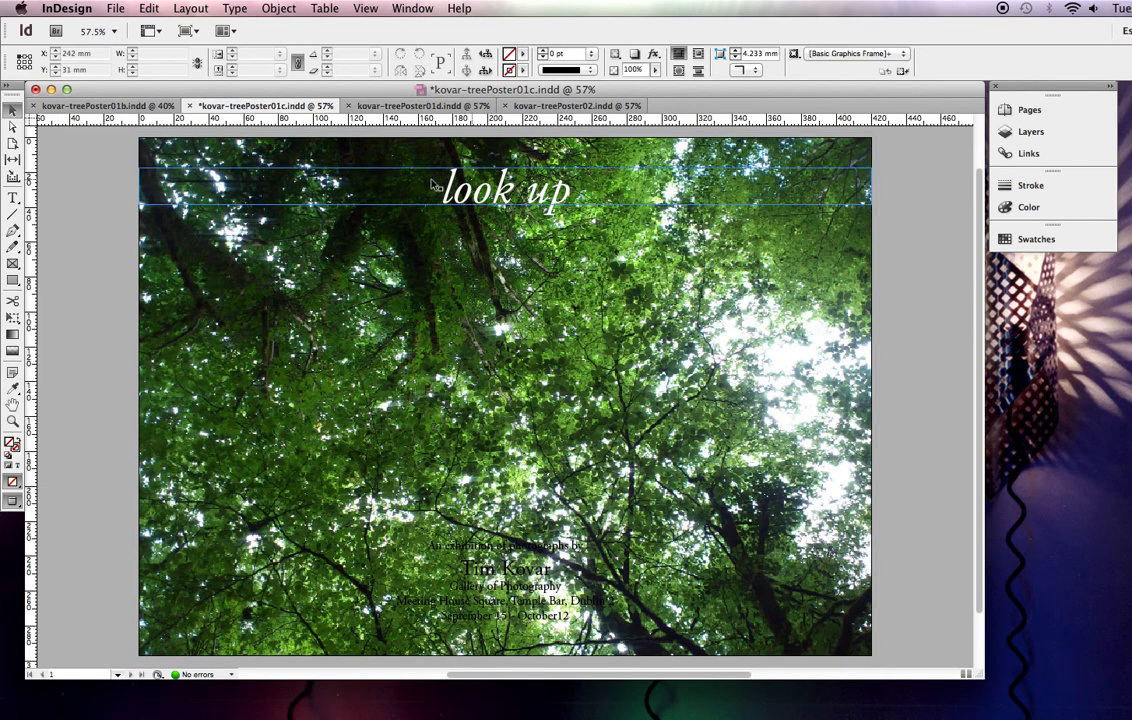
click(190, 300)
click(56, 323)
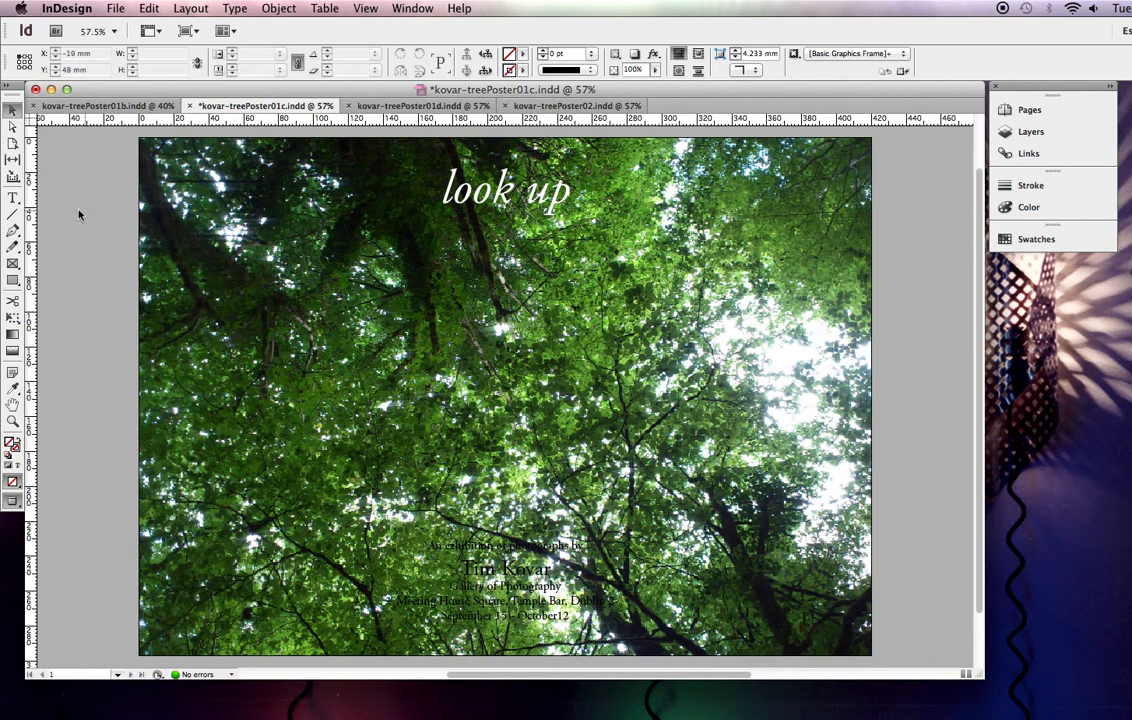
Change the italic "look up" title text to the Bold font style.
click(12, 198)
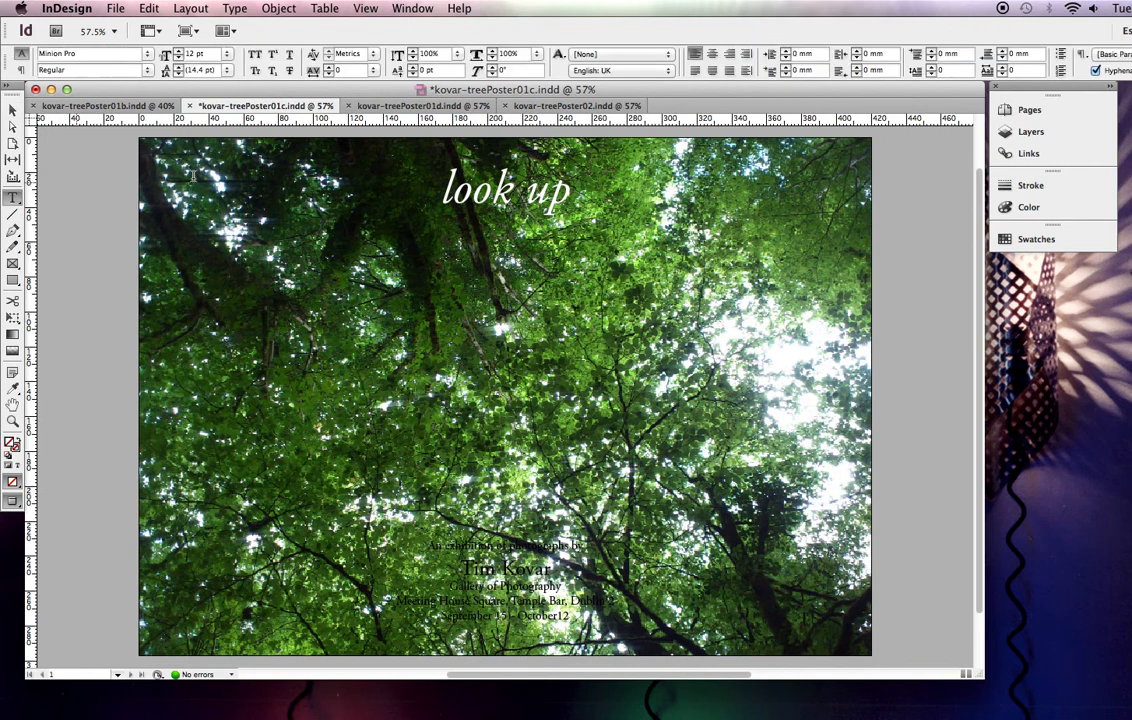
drag(570, 190, 393, 182)
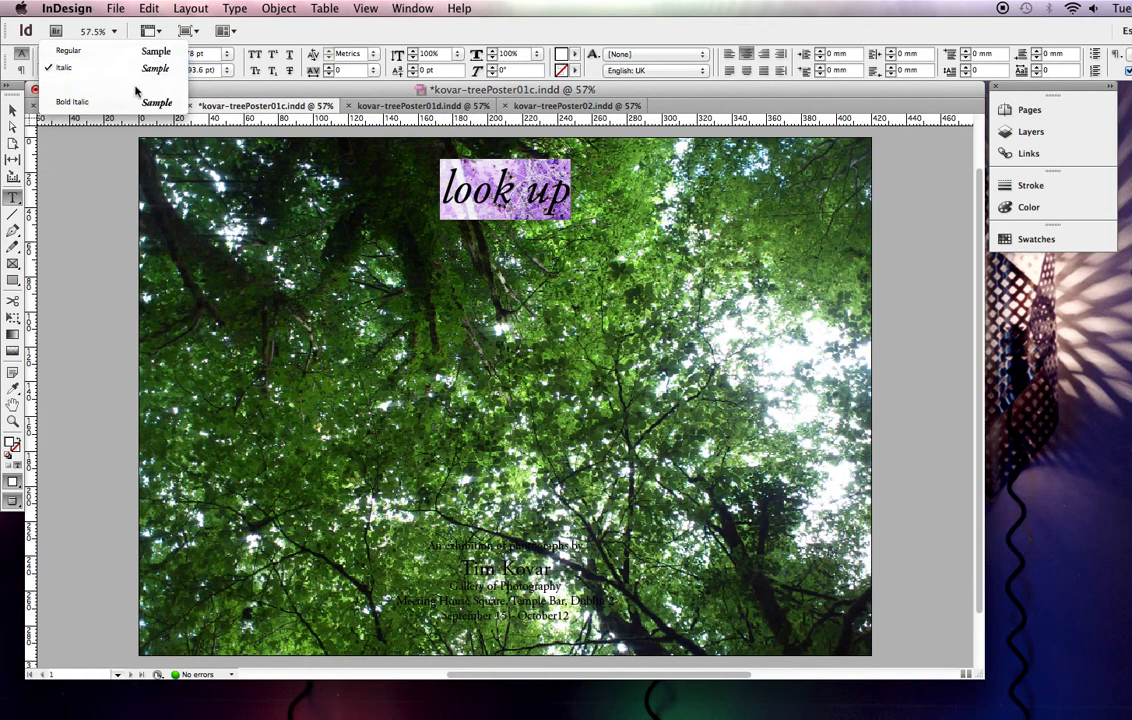
click(137, 85)
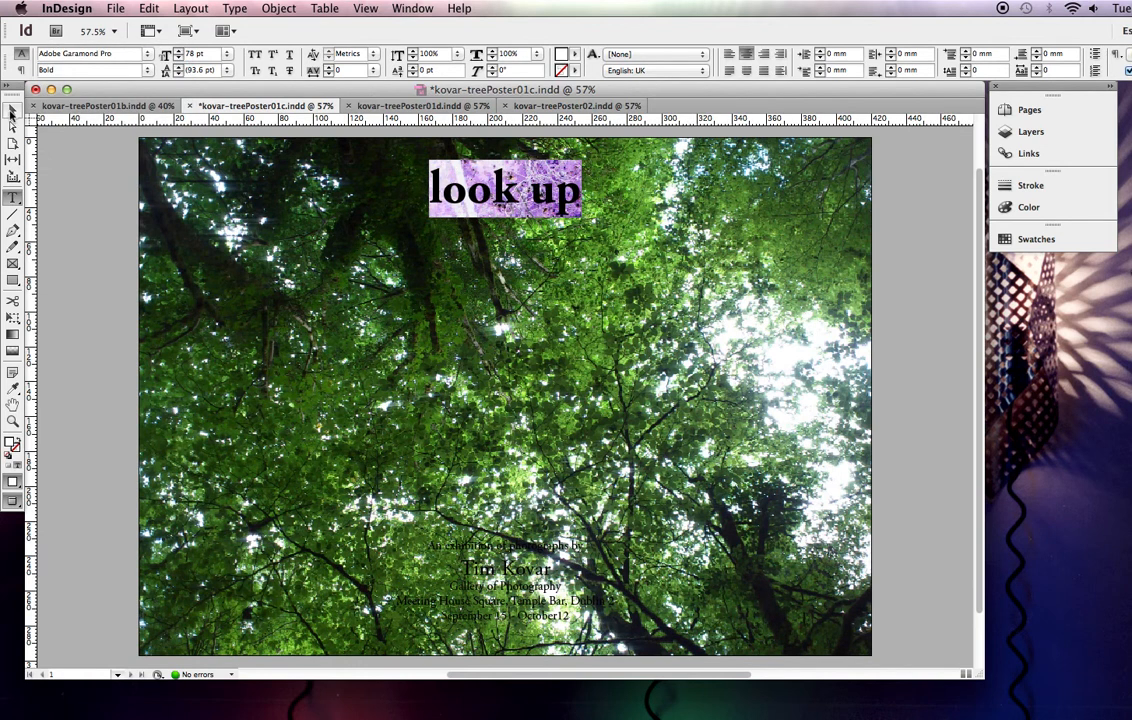
click(11, 110)
Set all the exhibition details text at the foot of the poster to the Bold font style.
click(500, 570)
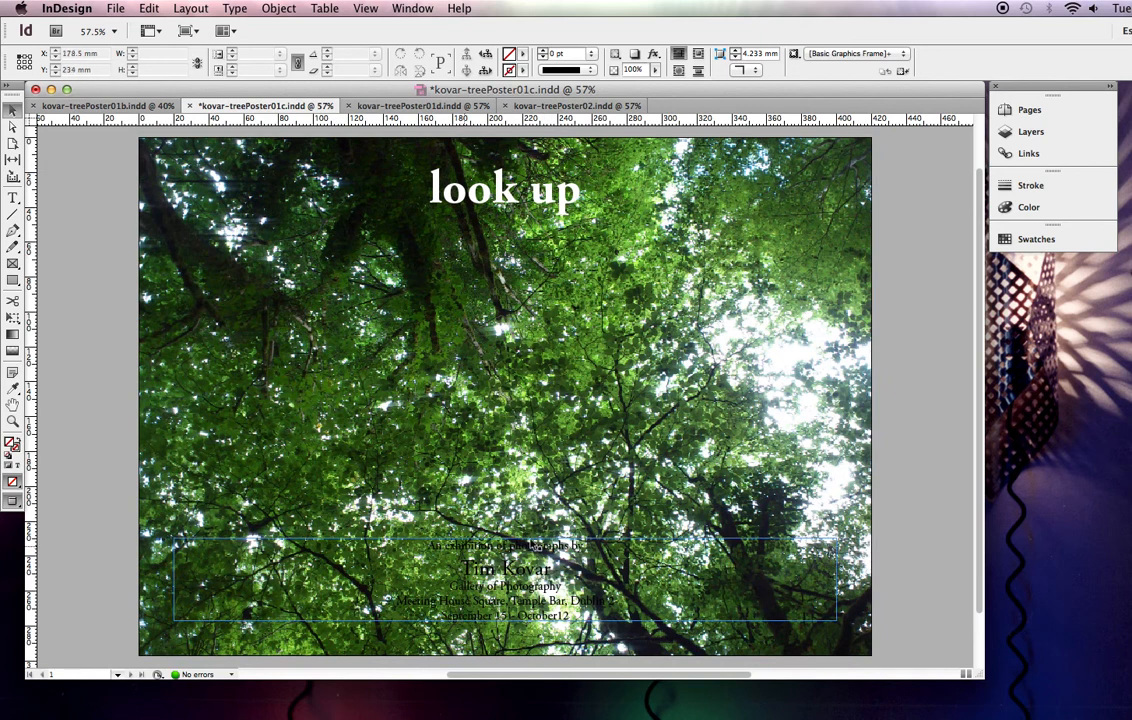
click(521, 200)
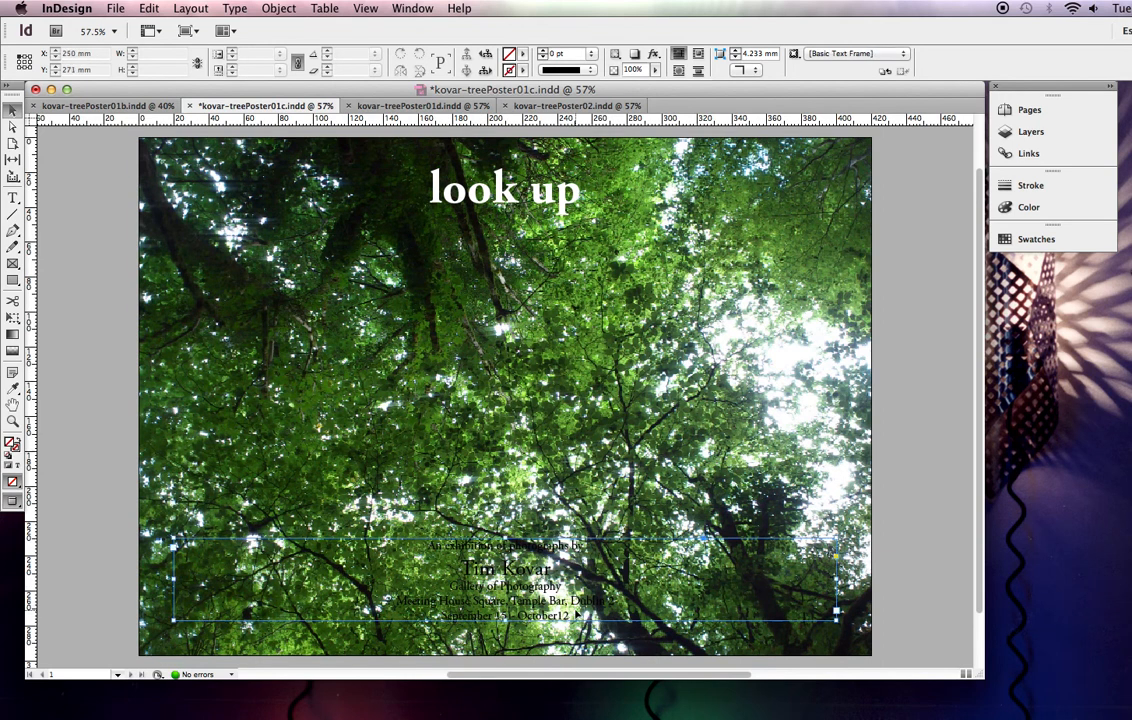
double_click(566, 615)
drag(560, 614, 400, 535)
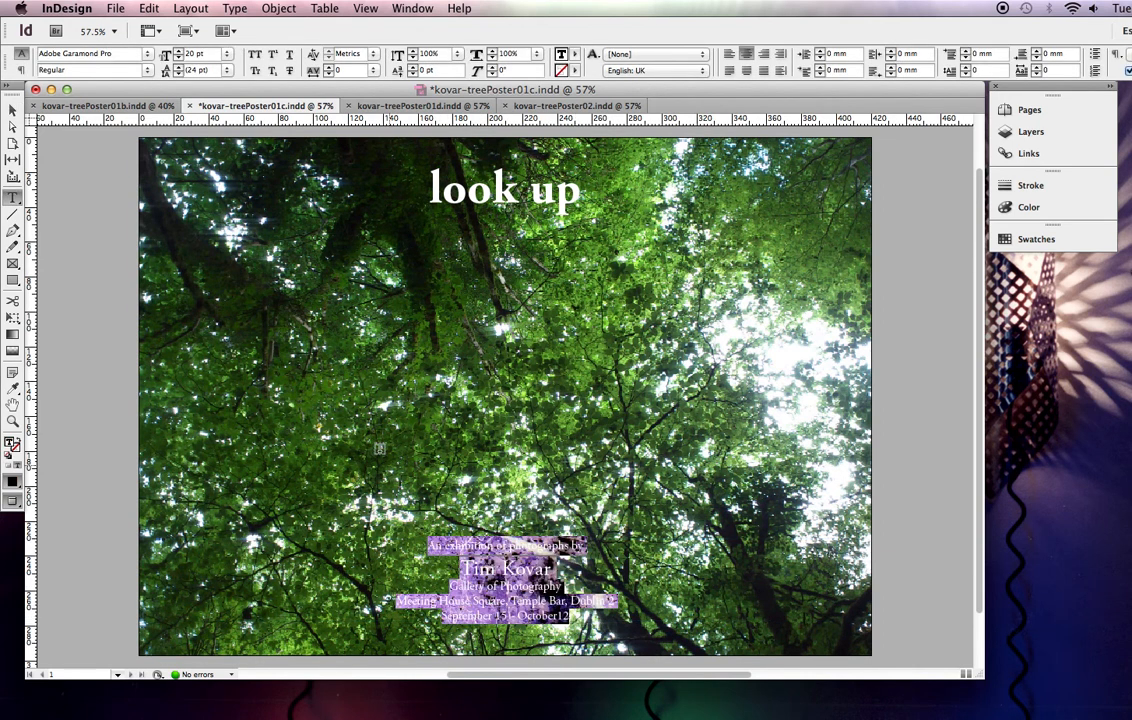
click(140, 69)
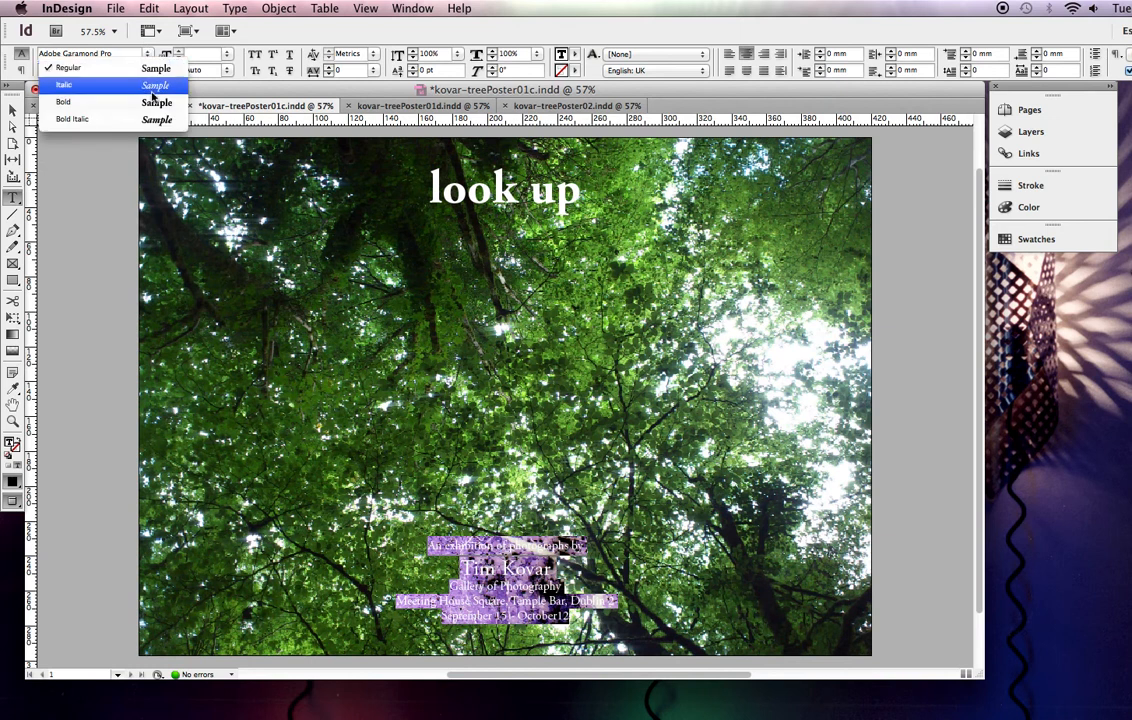
click(153, 102)
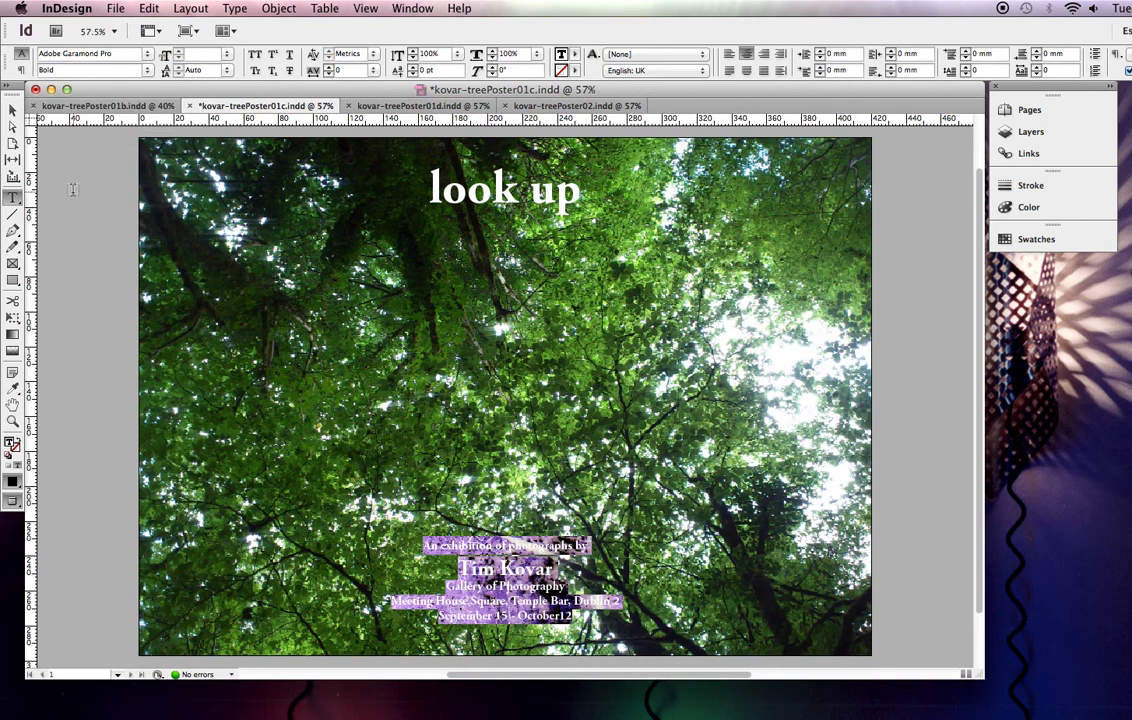
Set all the exhibition details text at the foot of the poster to the Regular font style and deselect it.
click(12, 109)
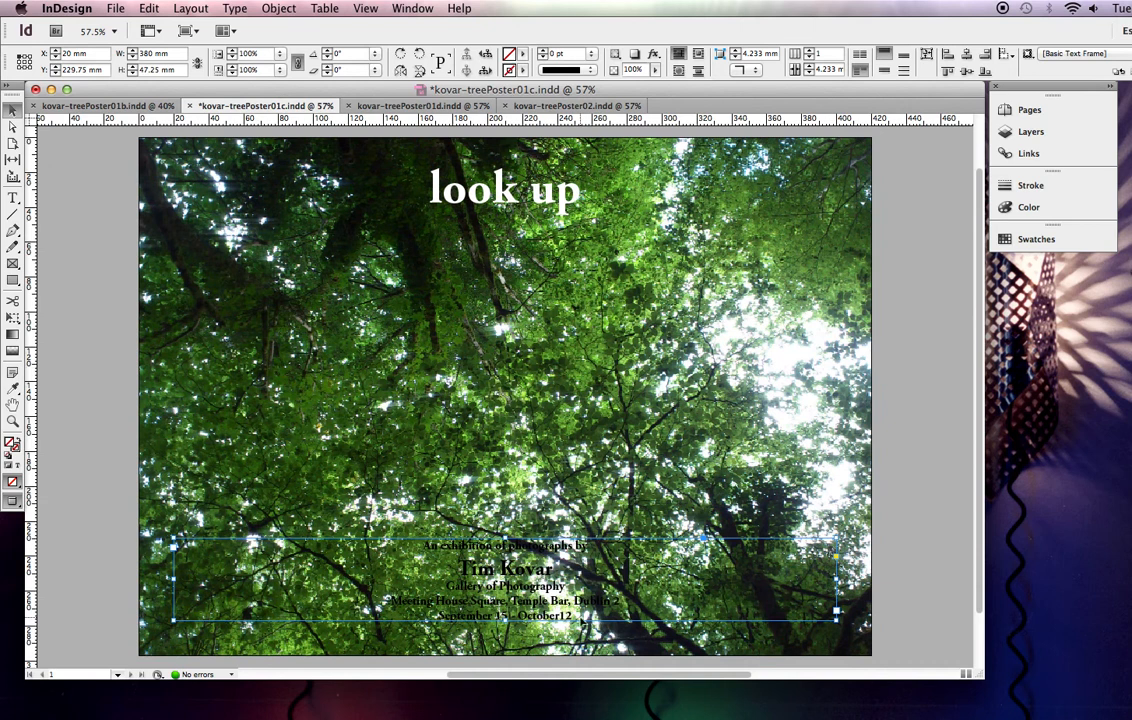
double_click(576, 614)
drag(573, 614, 435, 533)
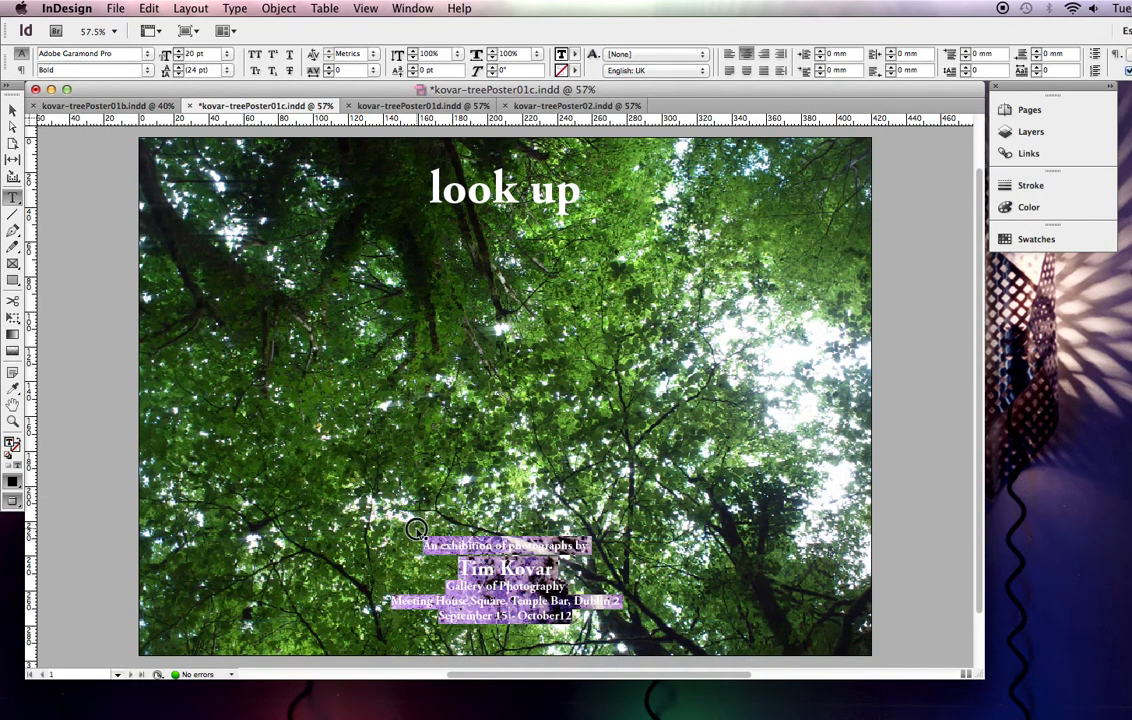
click(148, 75)
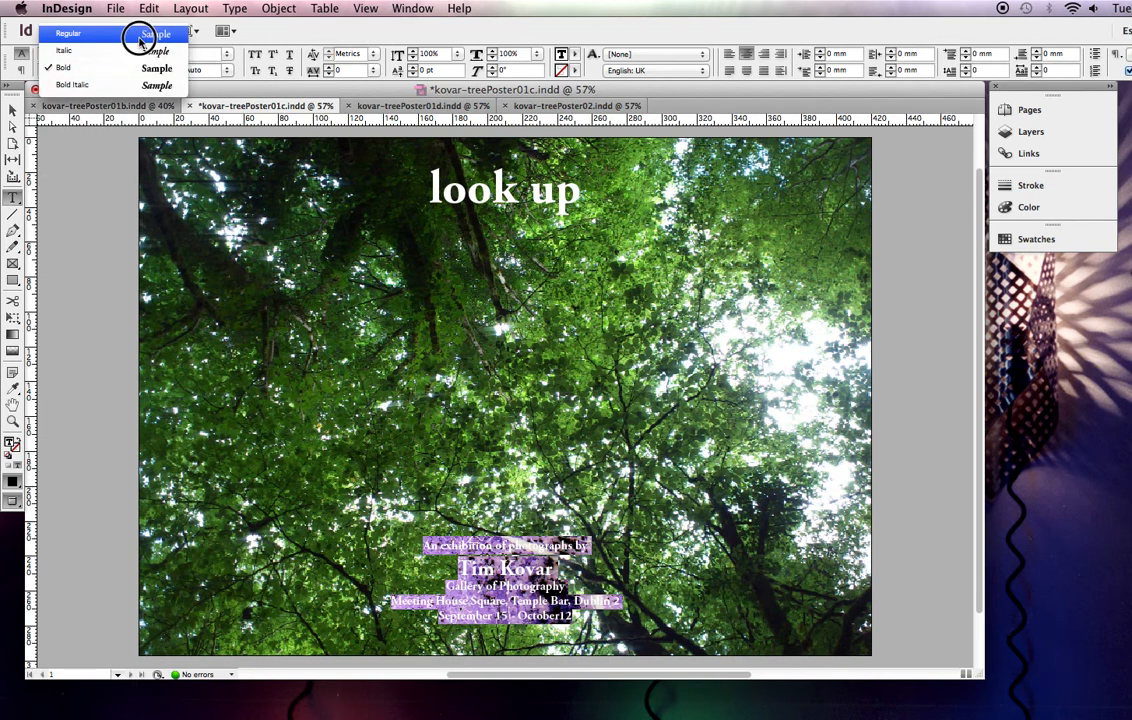
click(132, 36)
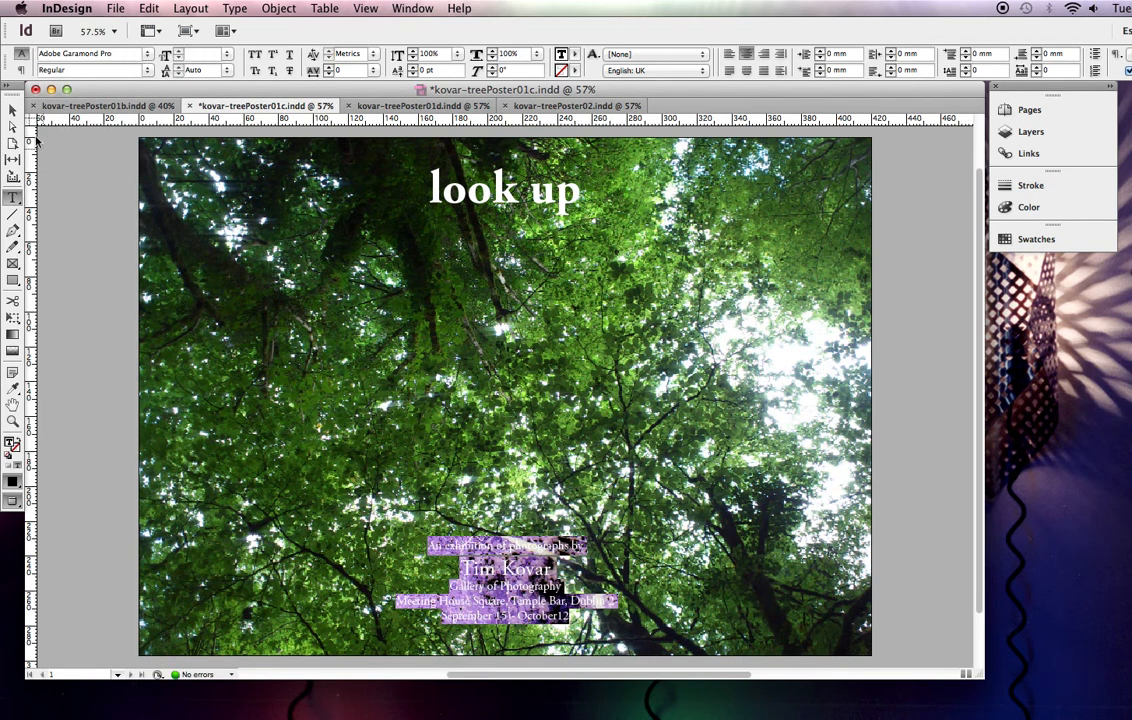
click(12, 109)
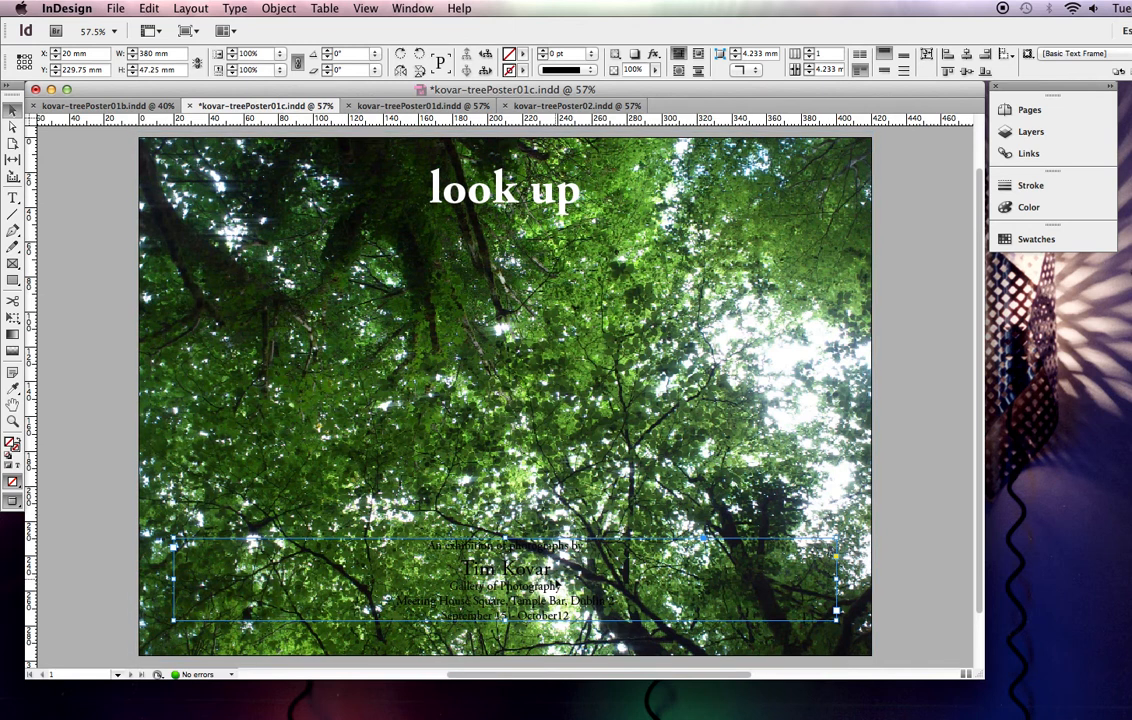
Draw a rectangle about 143 mm by 75.5 mm over the exhibition details and fill it with red C=15 M=100 Y=100 K=0.
click(12, 281)
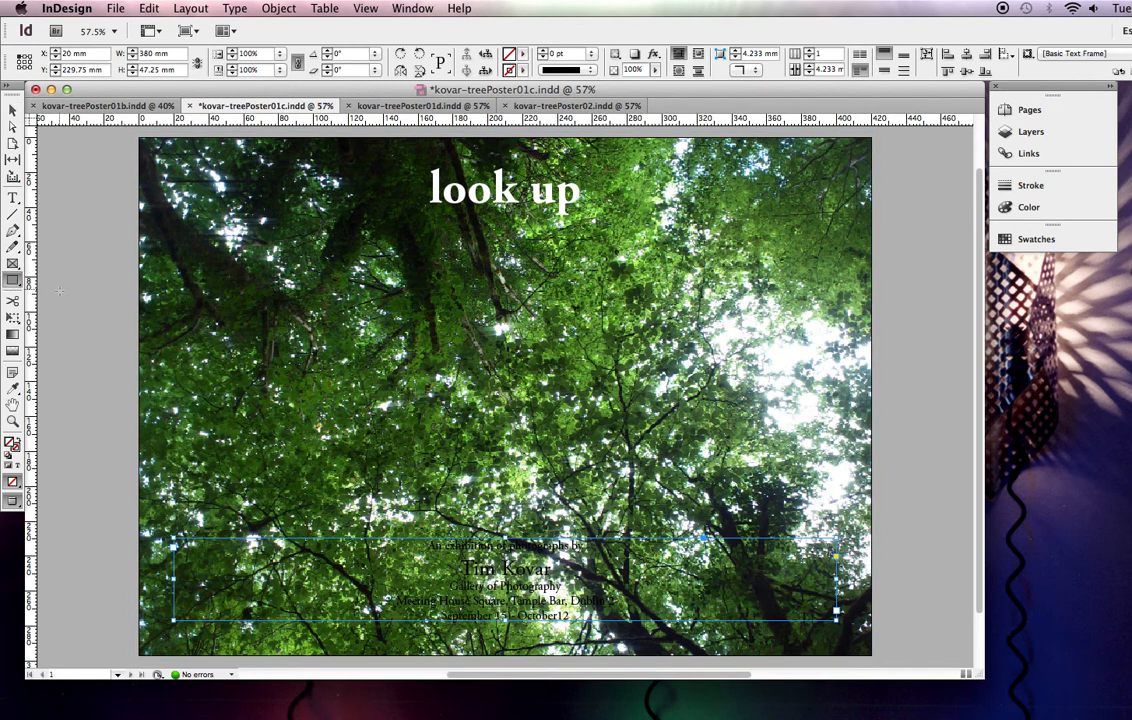
mouse_move(391, 518)
mouse_down()
mouse_move(612, 604)
mouse_move(657, 632)
mouse_move(640, 650)
mouse_up()
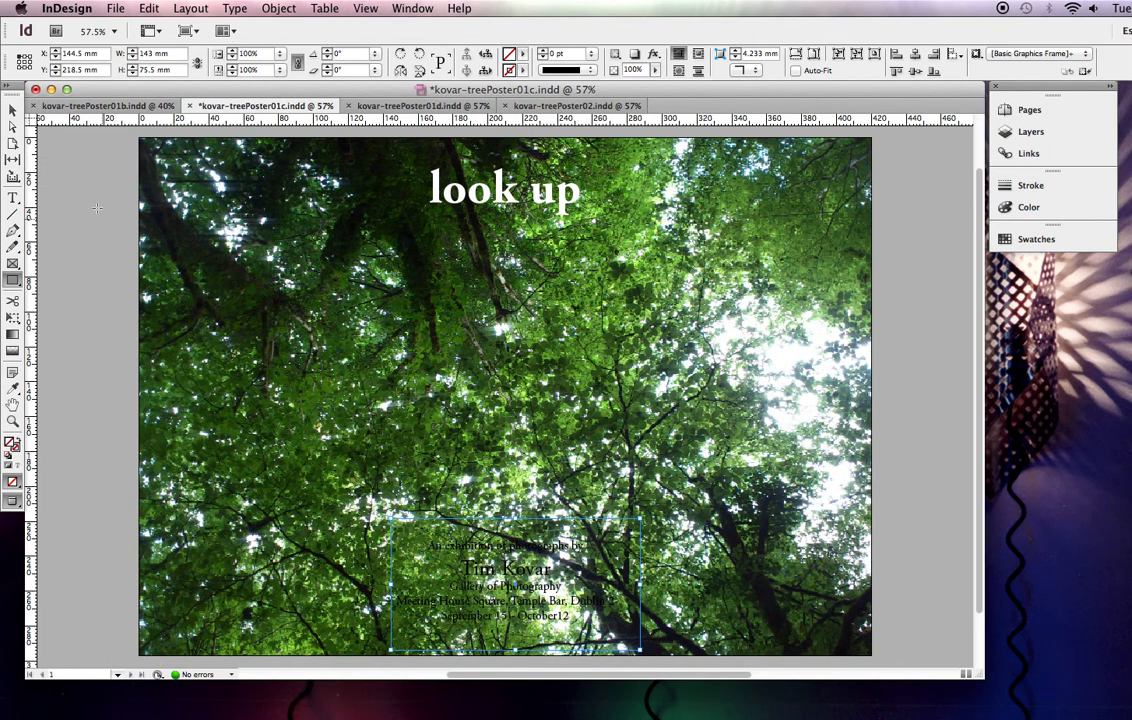
click(13, 109)
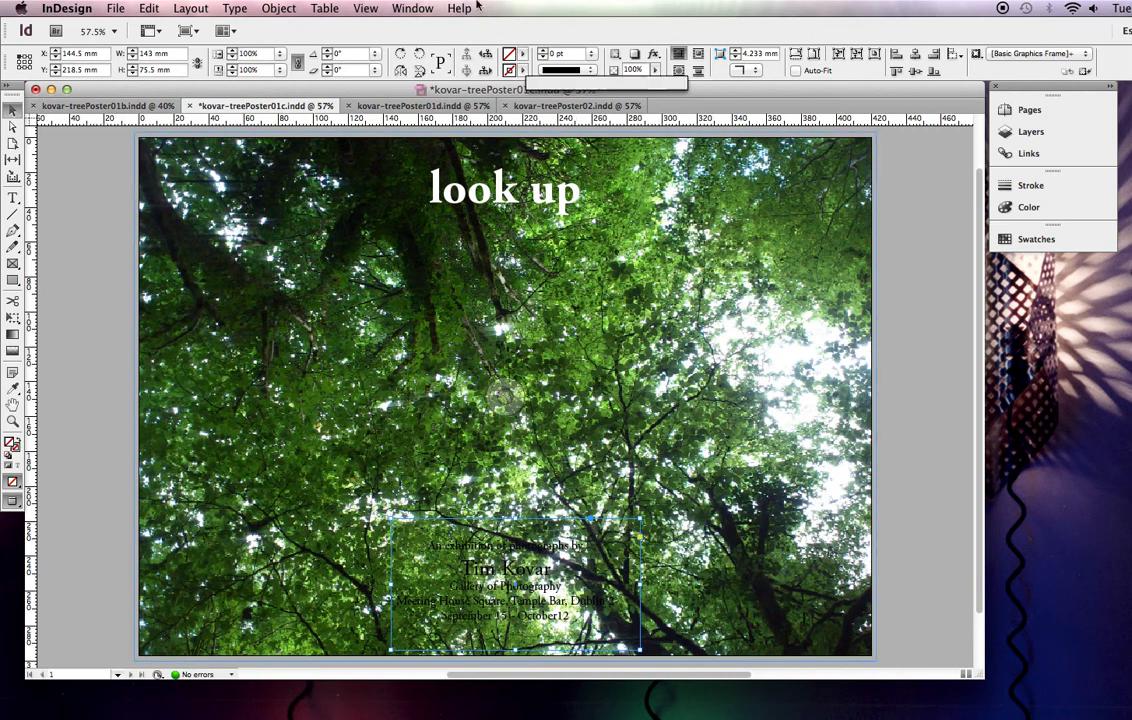
click(522, 54)
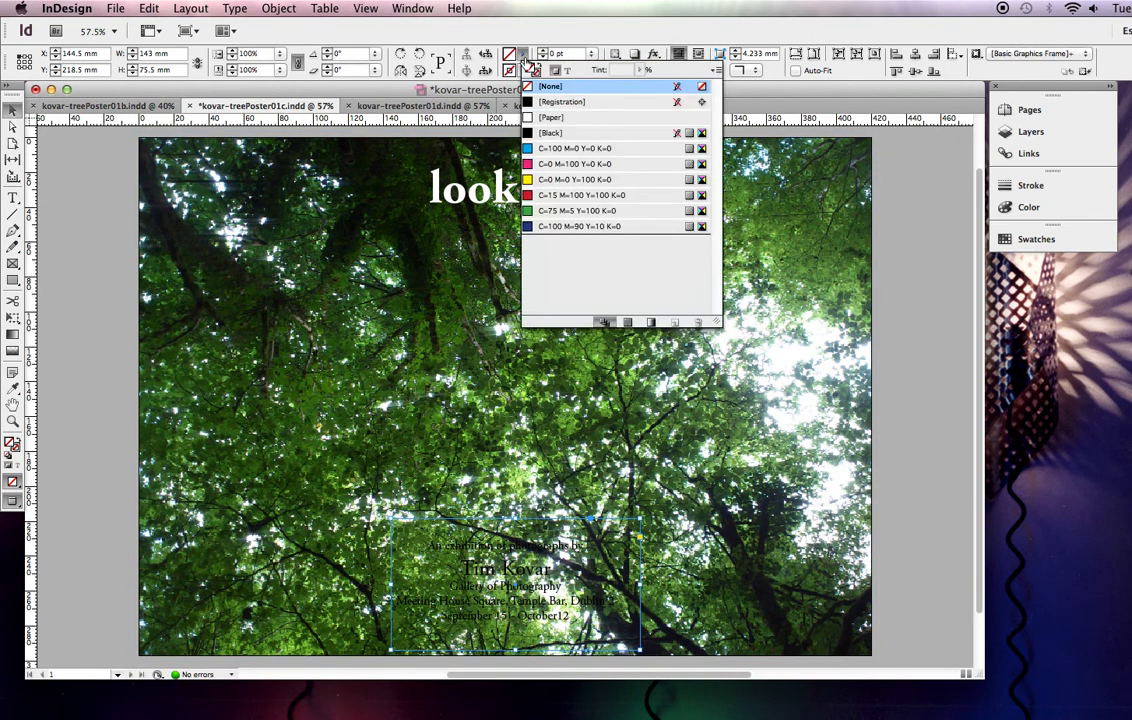
click(545, 195)
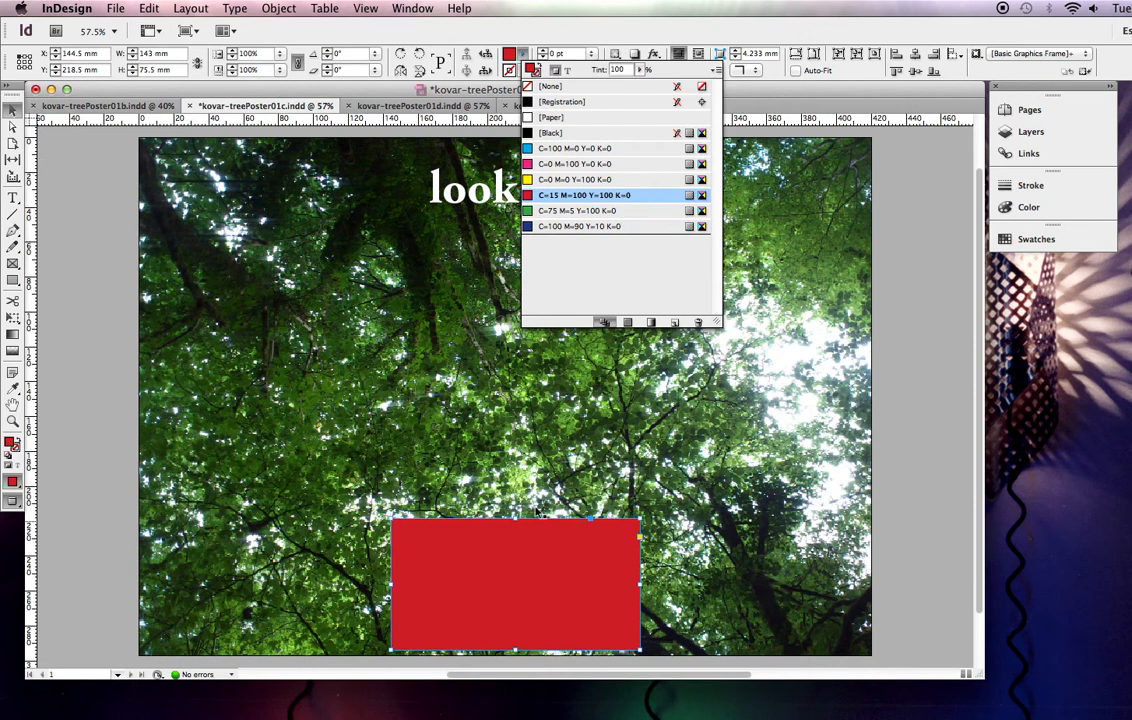
Send the red rectangle backward behind the exhibition details text and change its fill to [Black].
click(281, 9)
mouse_move(304, 60)
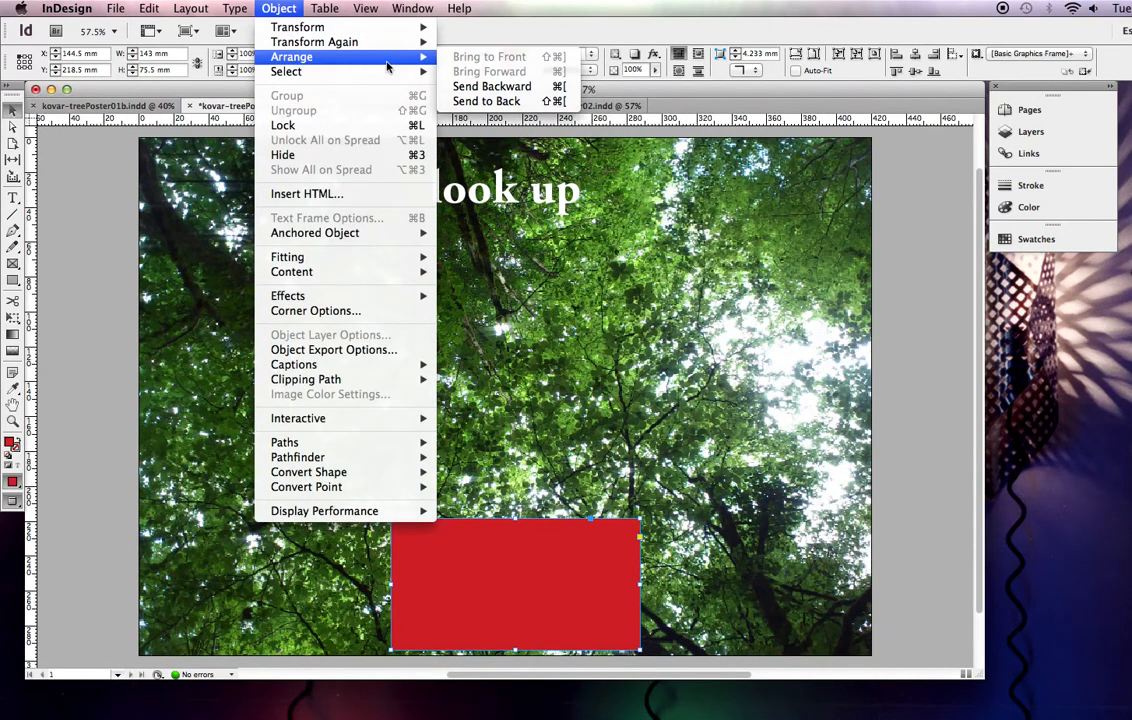
click(467, 88)
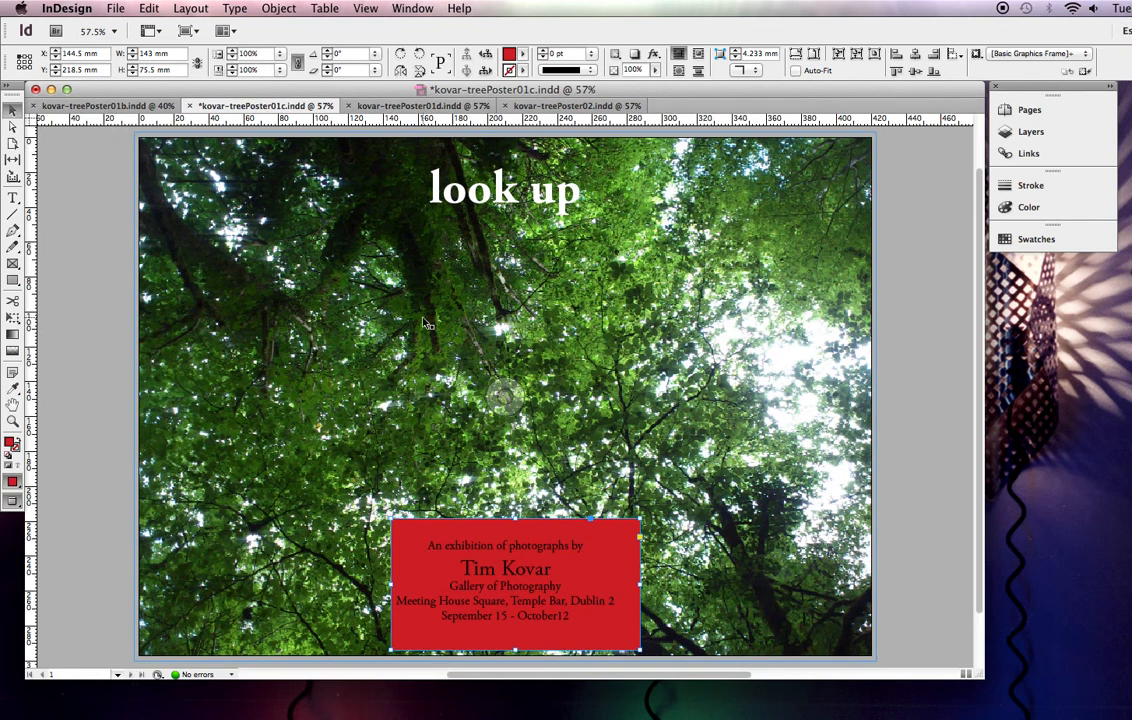
click(521, 56)
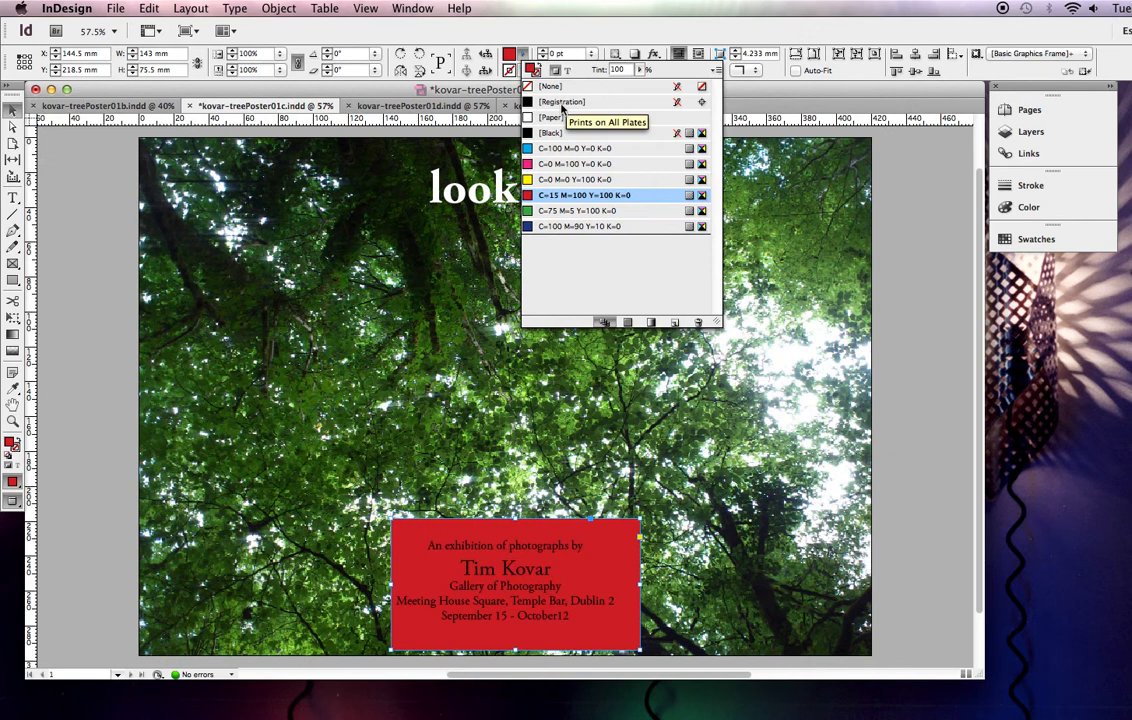
click(557, 135)
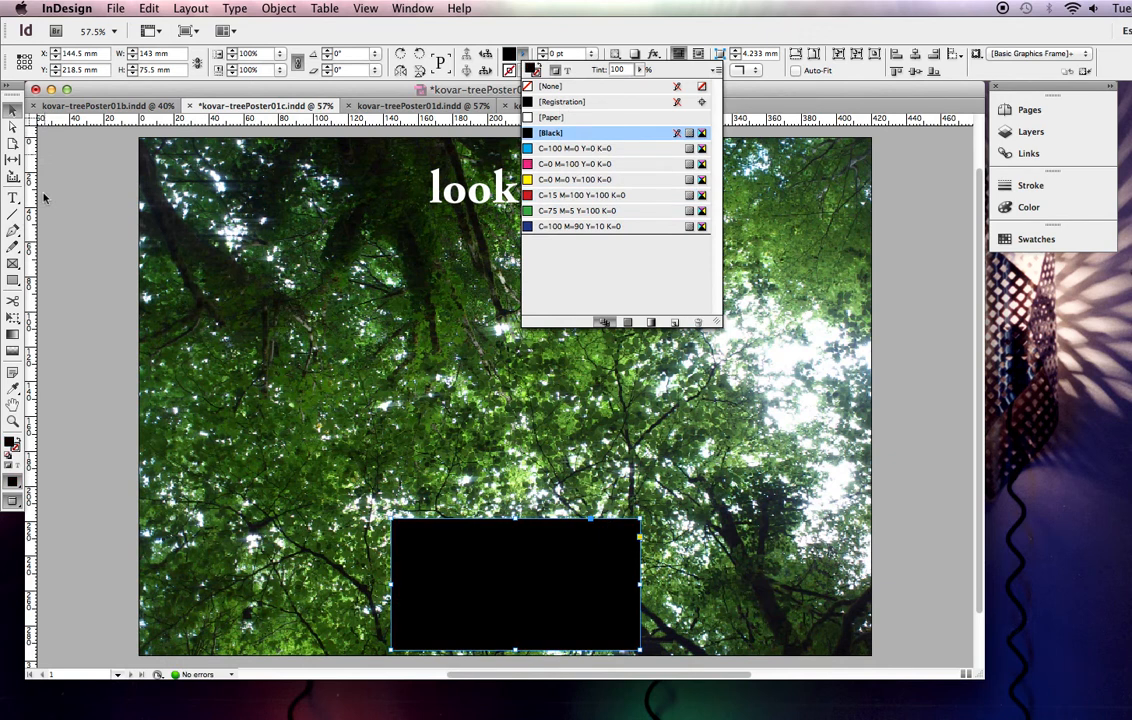
Color the exhibition details text over the black rectangle [Paper], from the middle of its first line to the end.
click(13, 197)
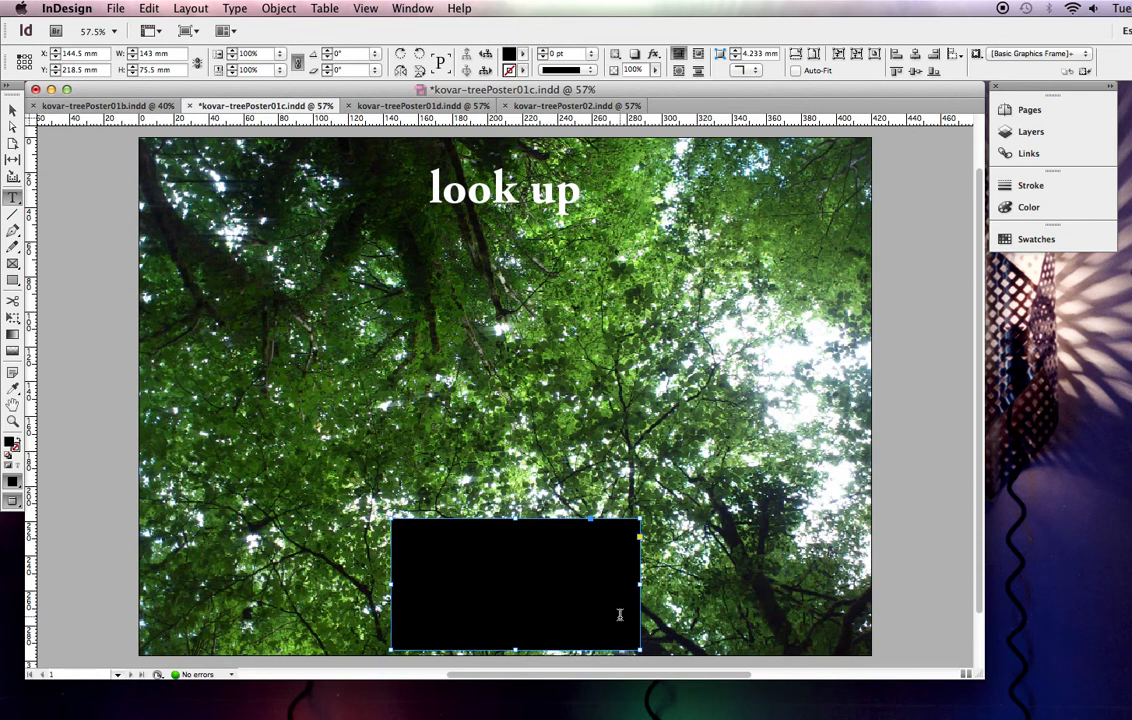
click(456, 543)
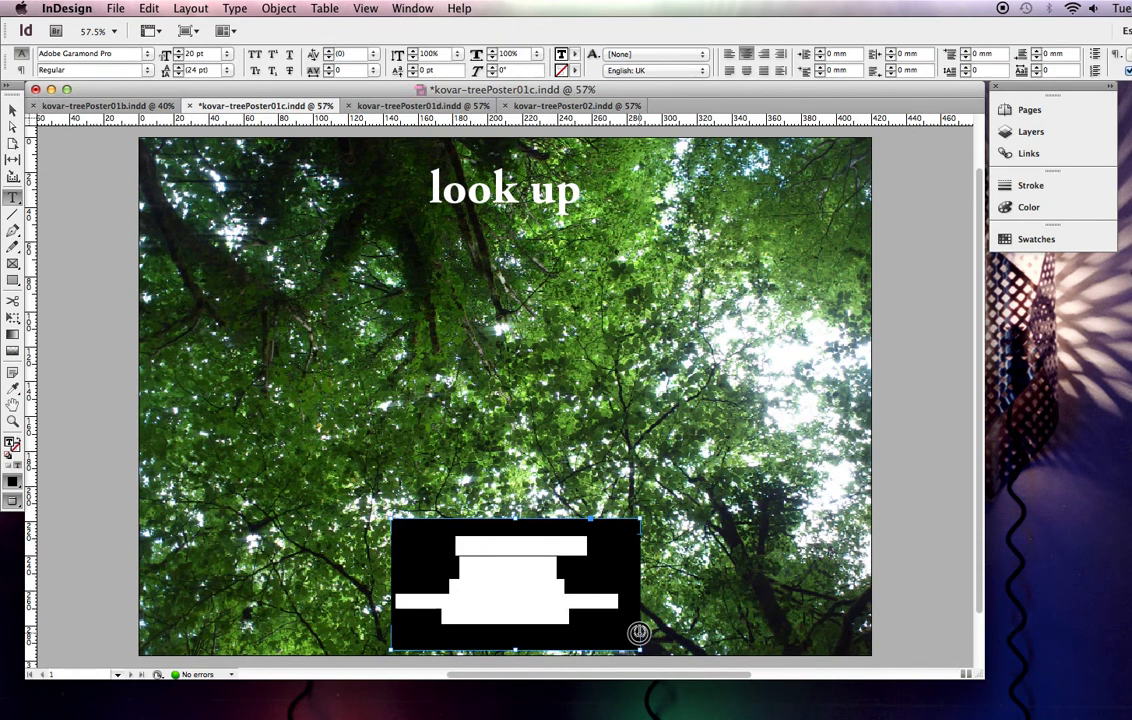
click(576, 63)
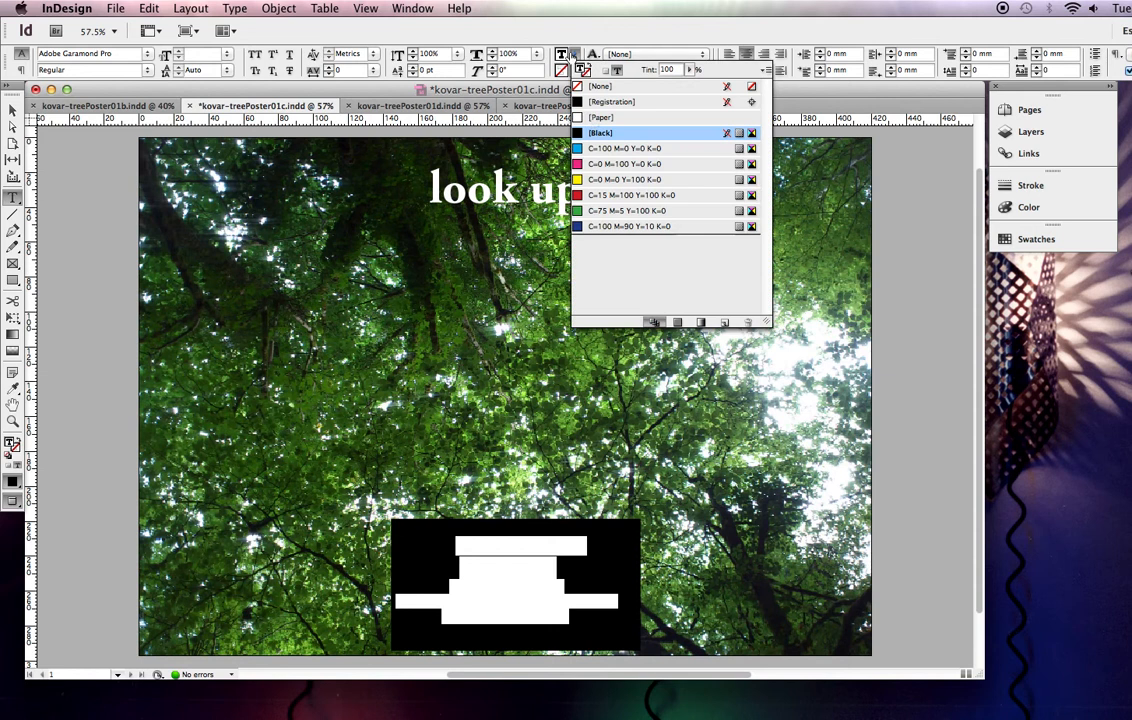
click(600, 118)
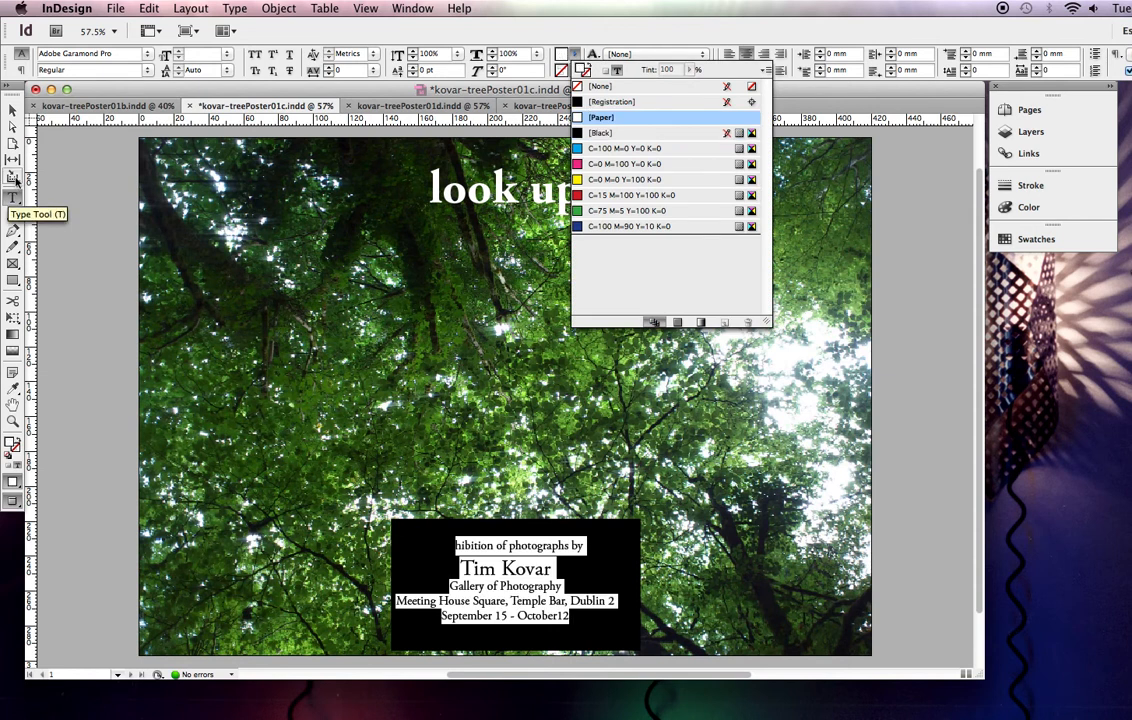
click(59, 164)
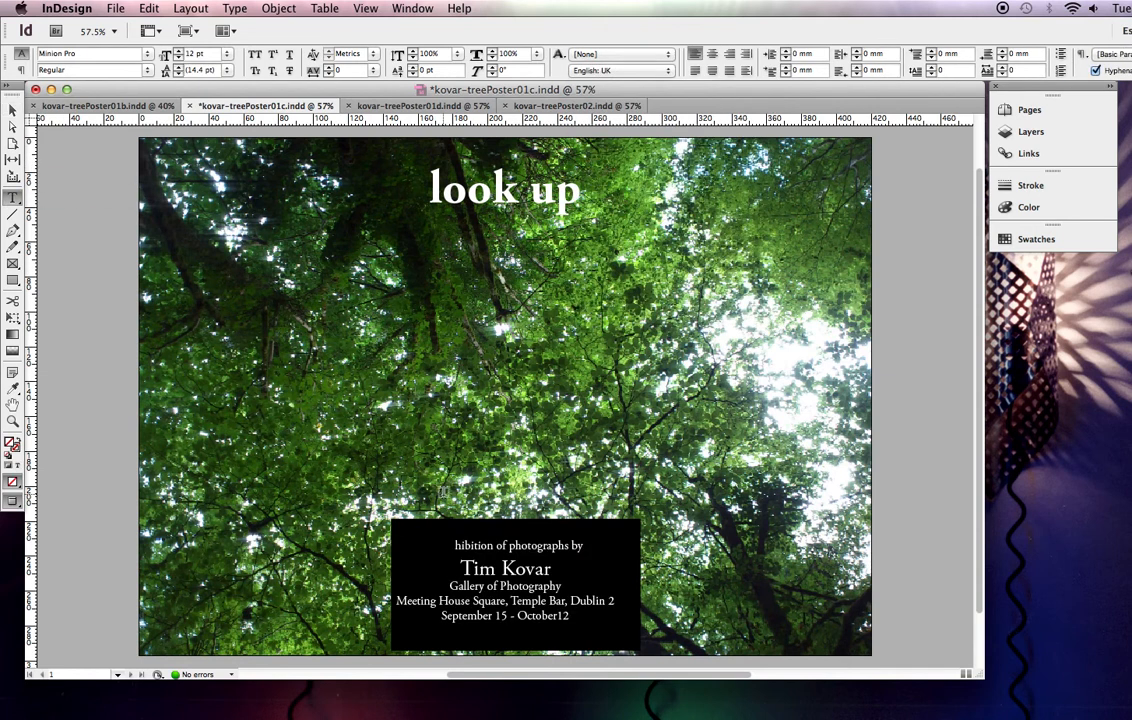
Color the missed opening letters of the line "An exhibition of photographs by" [Paper] and deselect the text.
click(457, 546)
drag(457, 546, 428, 546)
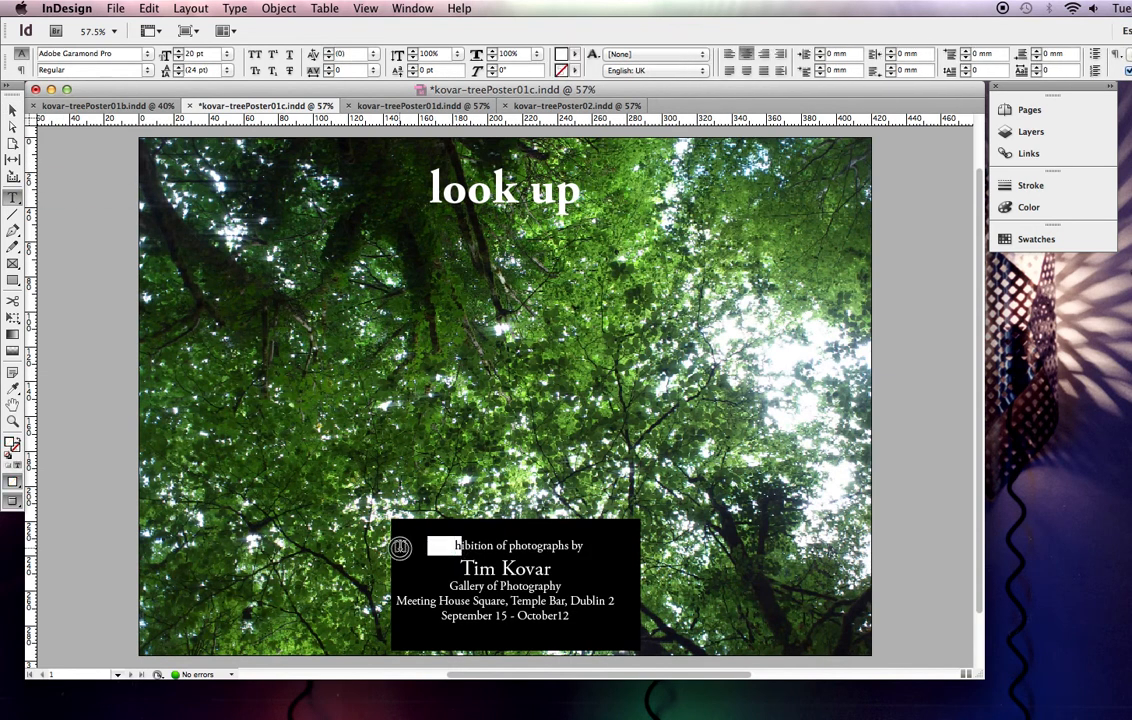
click(576, 56)
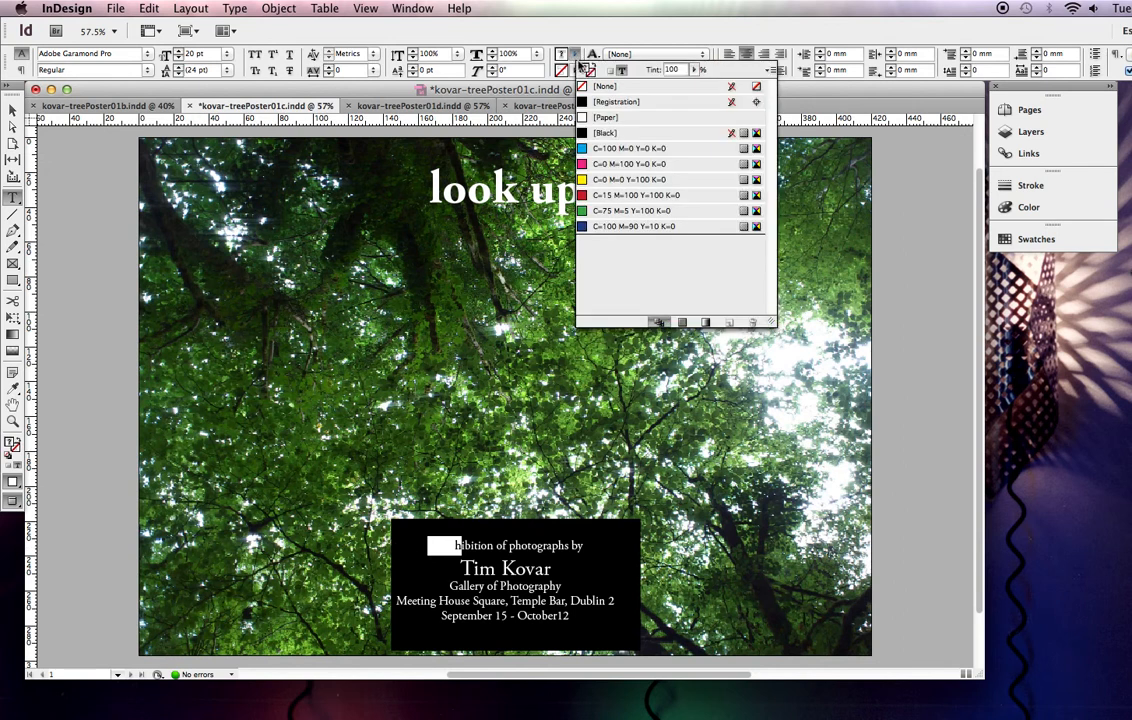
click(606, 119)
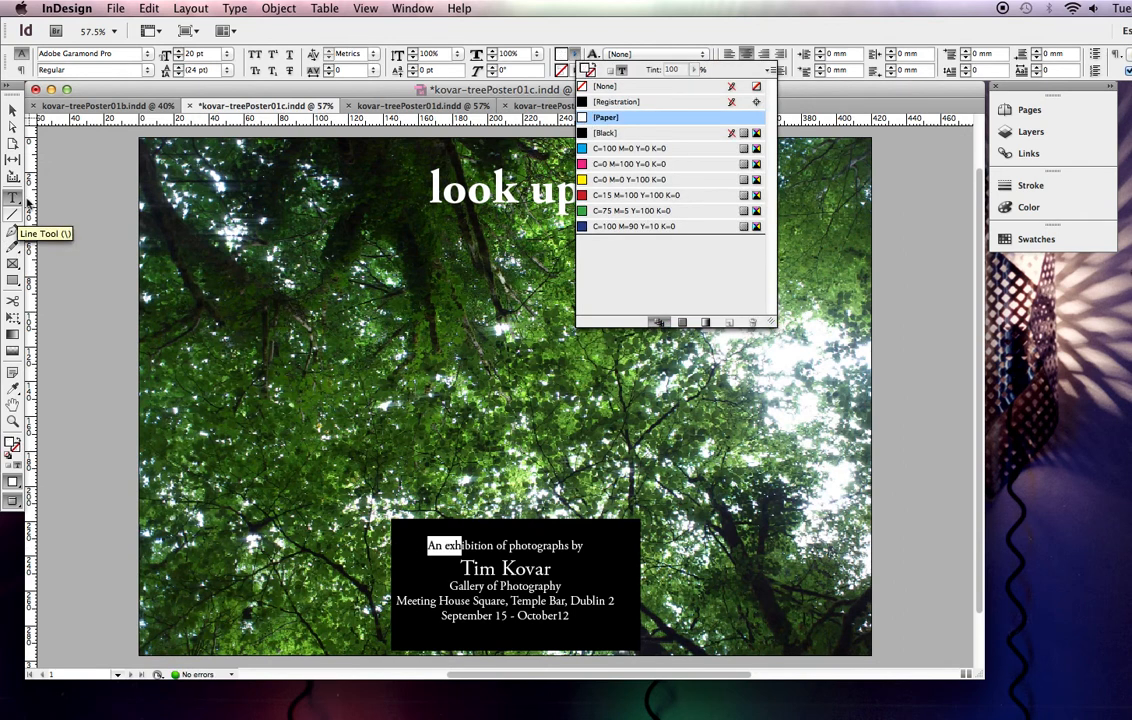
click(9, 110)
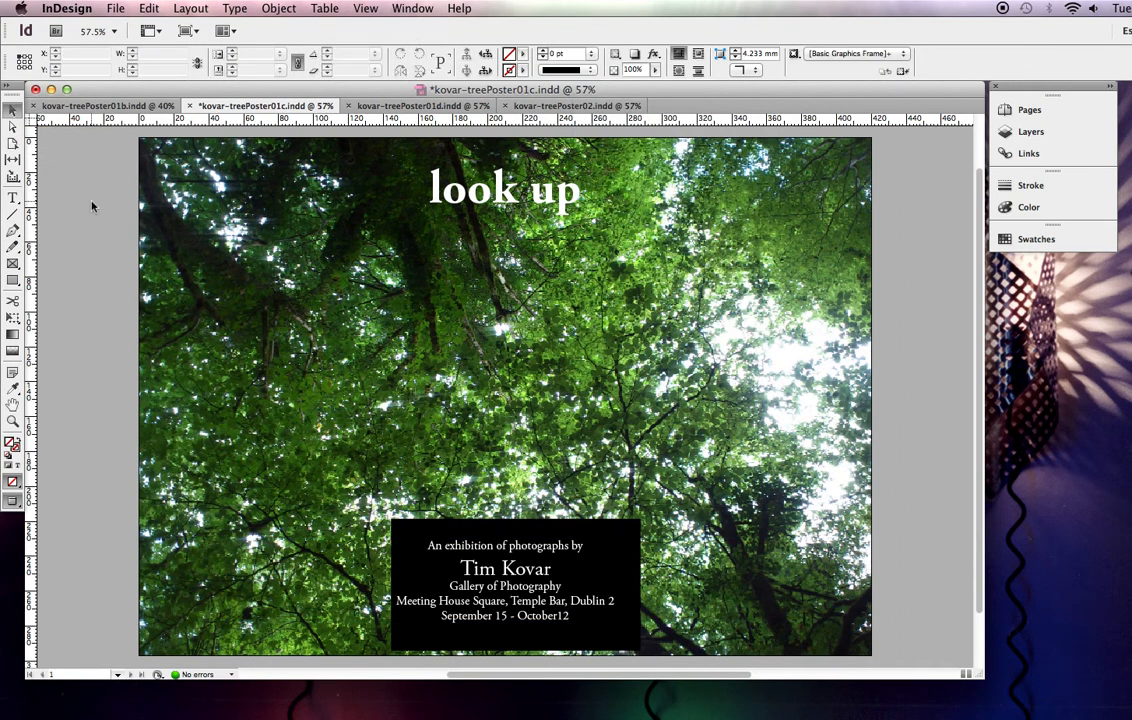
Select the black rectangle behind the exhibition details text.
click(436, 568)
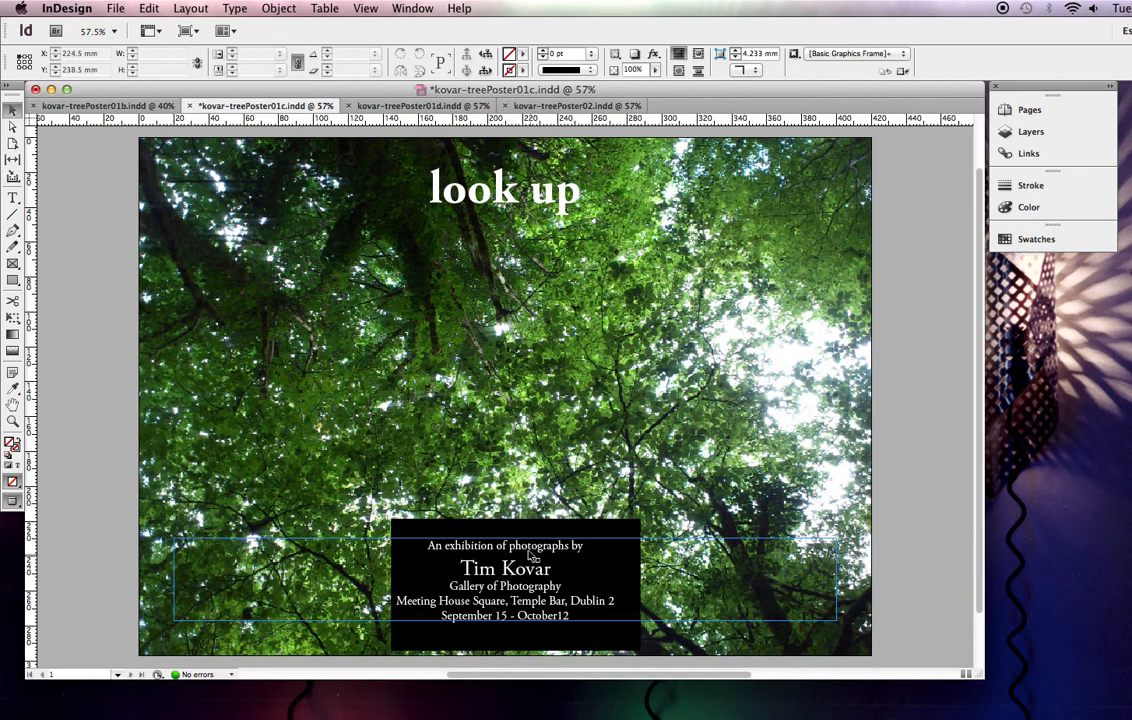
click(409, 535)
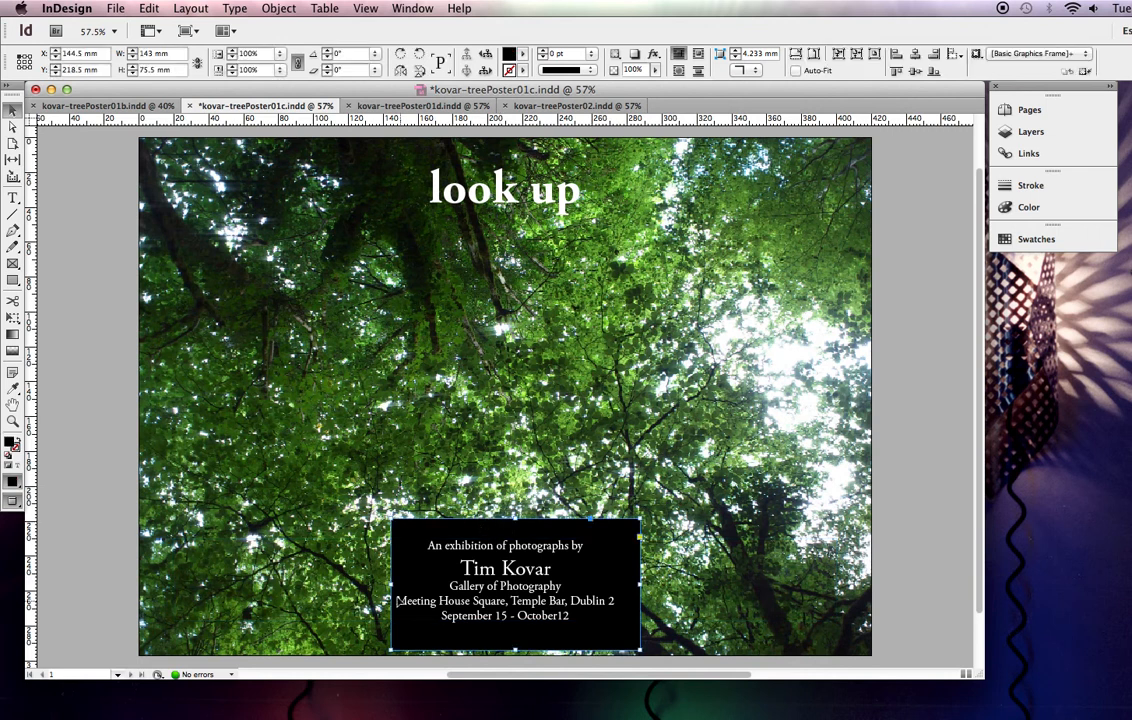